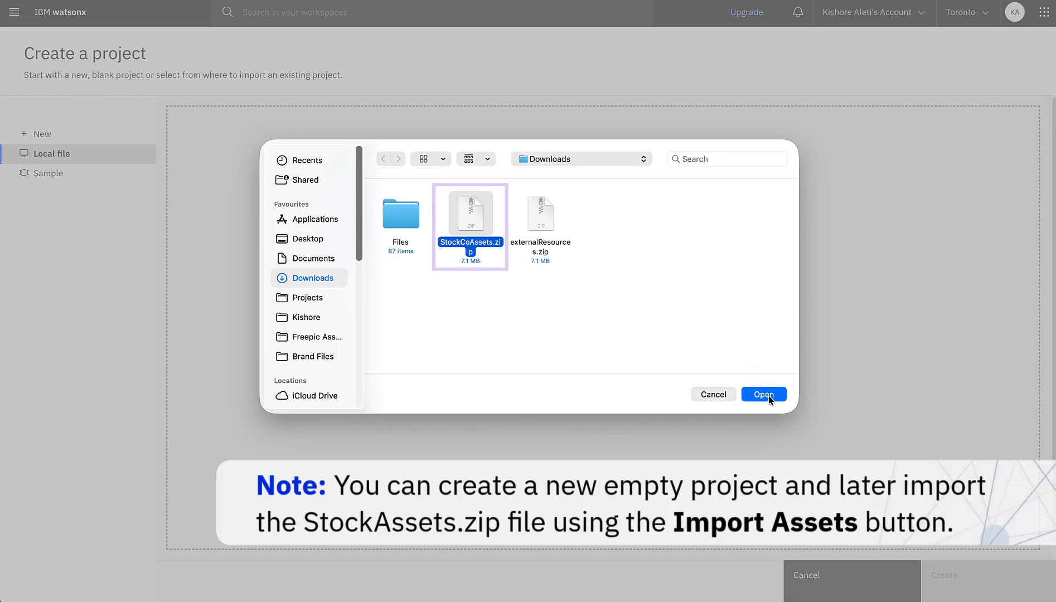
- Create a project named StockCo from the local StockCoAssets.zip file and open the new project
{"action": "left_click", "coordinate": [764, 394]}
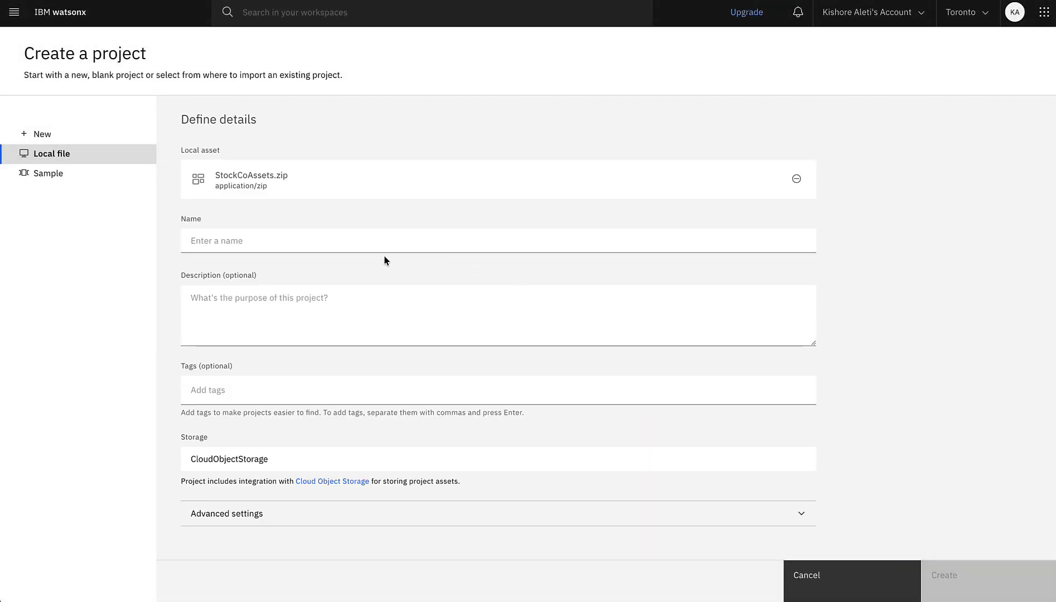
{"action": "left_click", "coordinate": [230, 245]}
{"action": "type", "text": "StockCo"}
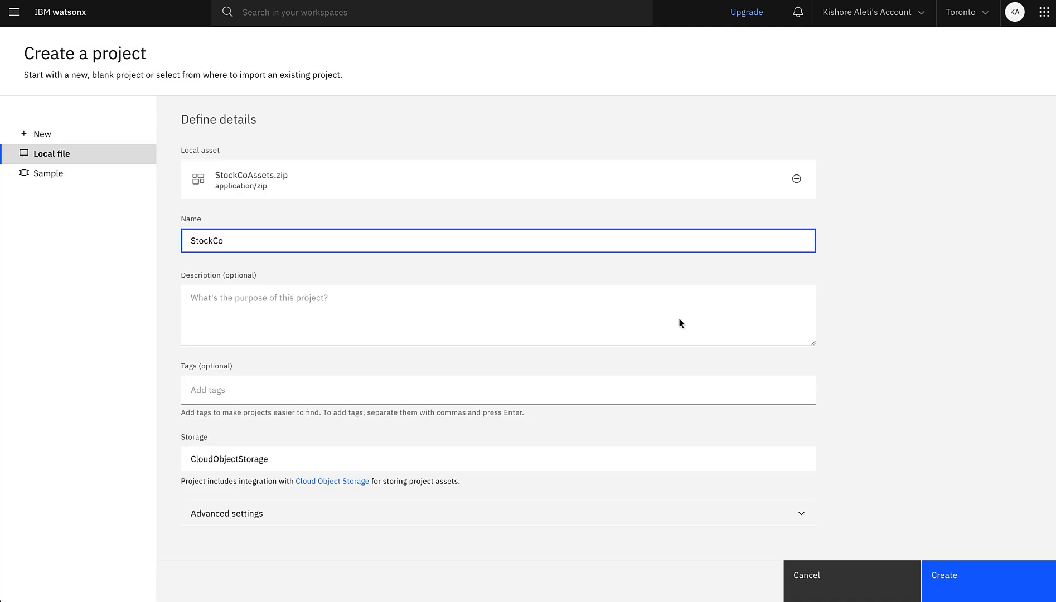
{"action": "key", "text": "Return"}
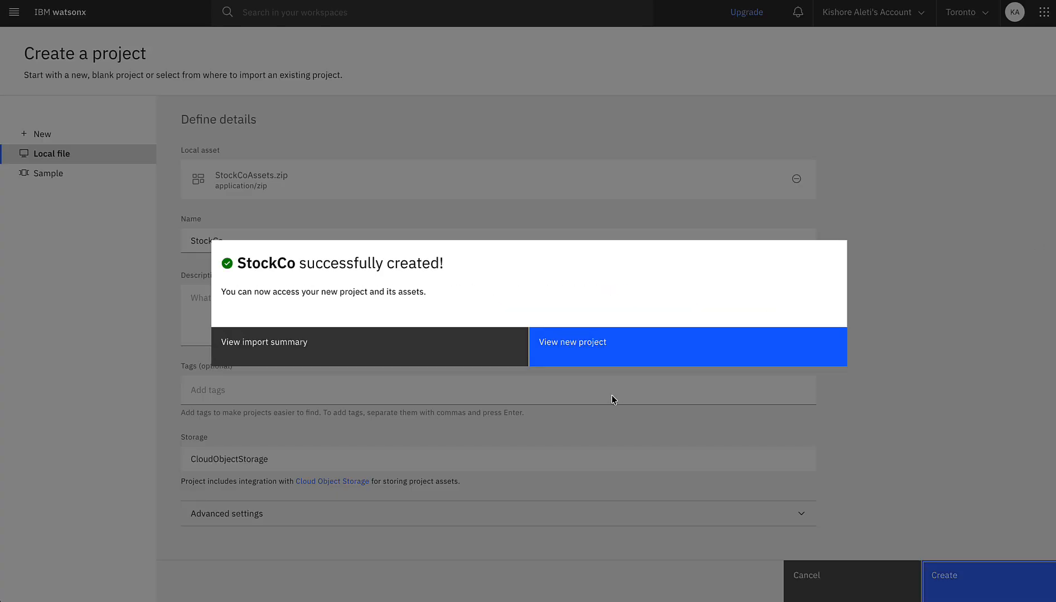
{"action": "left_click", "coordinate": [593, 359]}
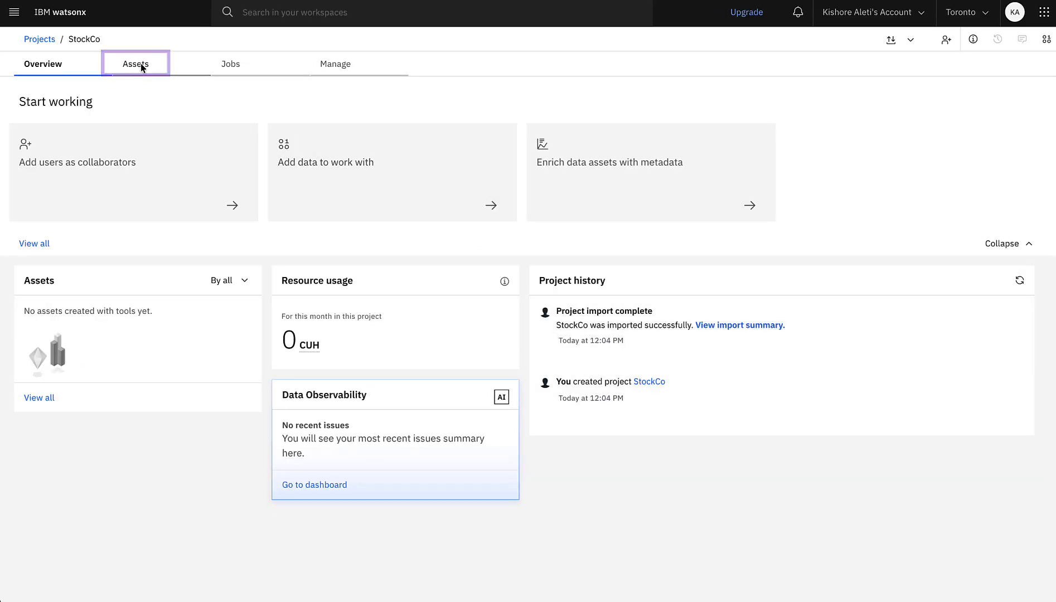
- Review the Connection to MySQL asset's connection string and credentials with the password revealed, and return to the StockCo project
{"action": "left_click", "coordinate": [142, 67]}
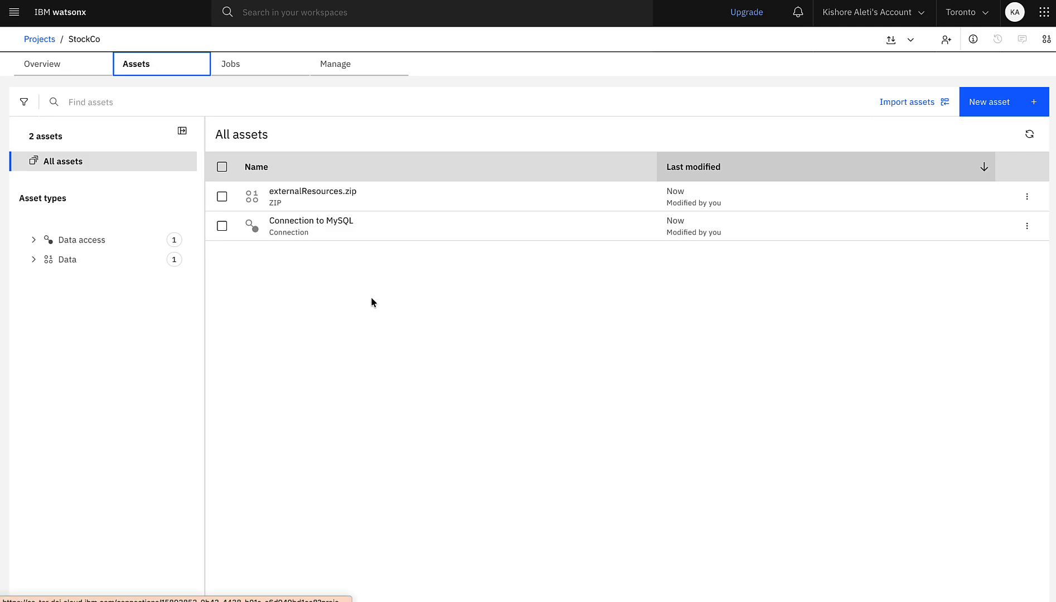
{"action": "left_click", "coordinate": [301, 223]}
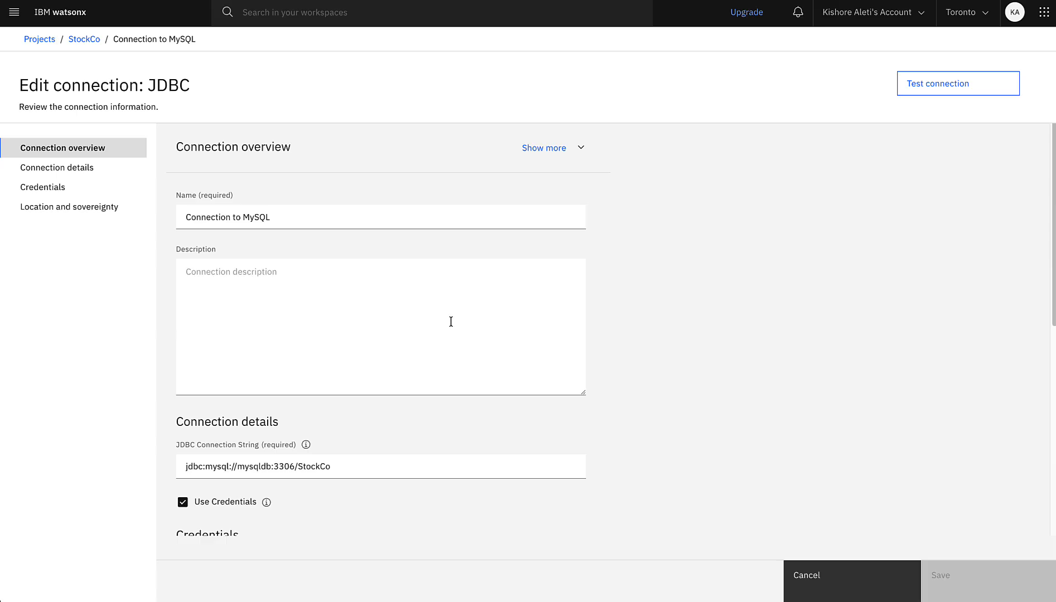
{"action": "scroll", "coordinate": [658, 351], "scroll_direction": "down", "scroll_amount": 5}
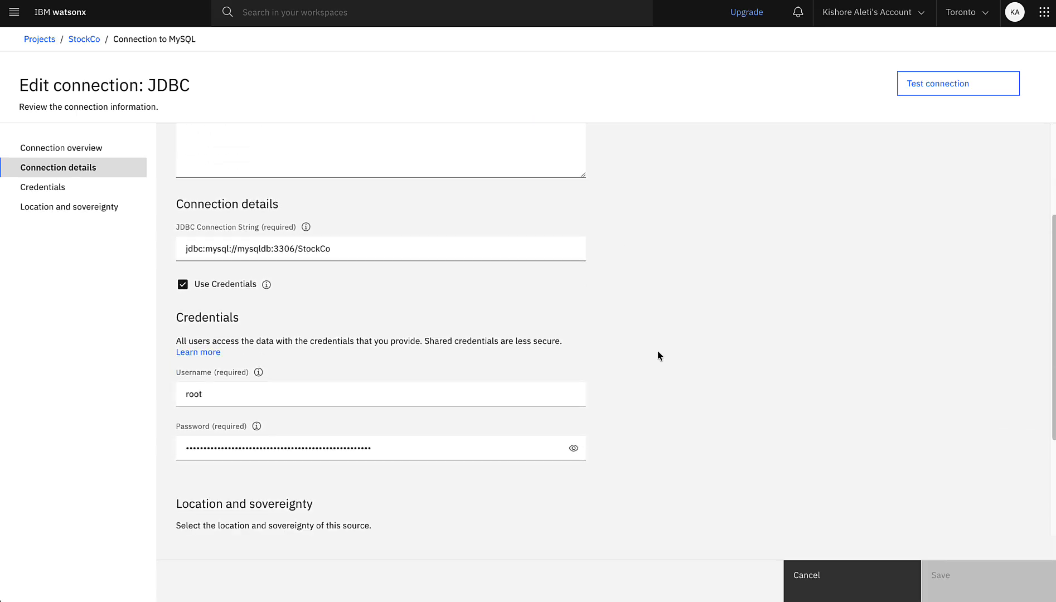
{"action": "left_click", "coordinate": [574, 378]}
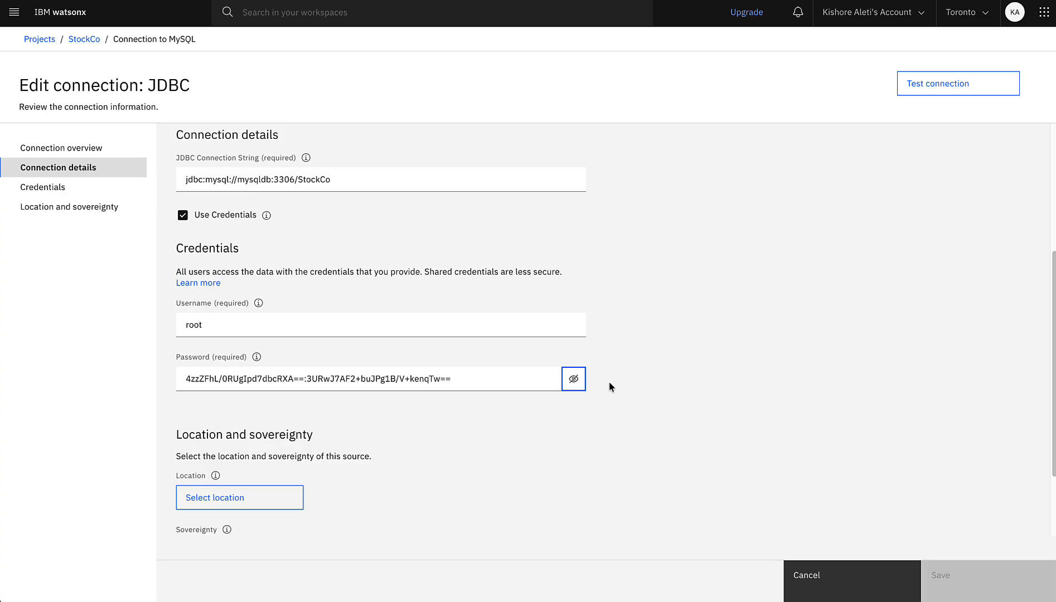
{"action": "left_click", "coordinate": [84, 40]}
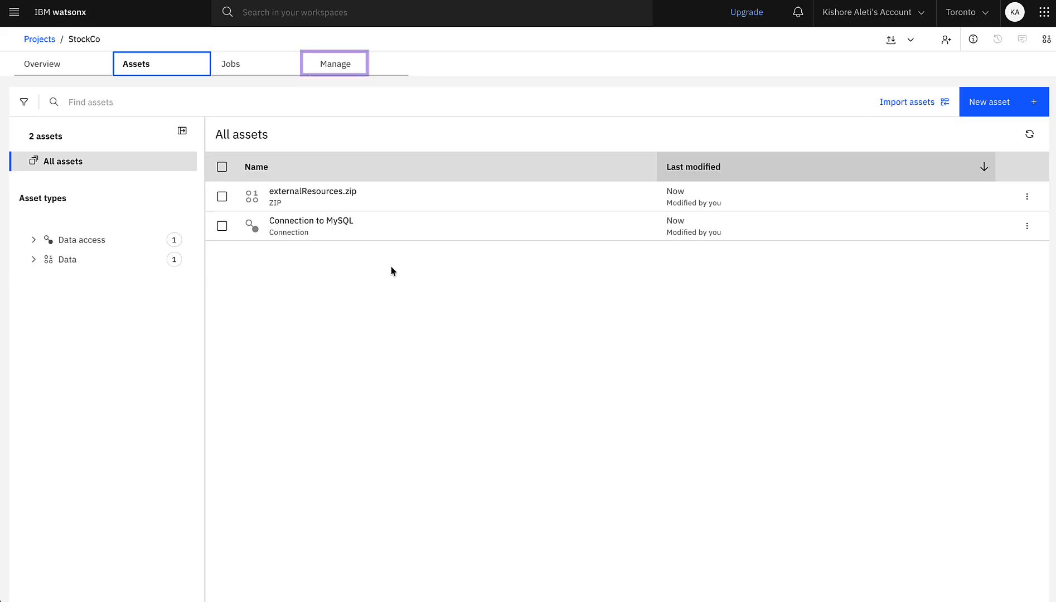
- Start a new StreamSets environment named Global Transactions with description SDC 7.1 and Data Collector engine version JDK17_7.1.0-0115-4
{"action": "left_click", "coordinate": [334, 65]}
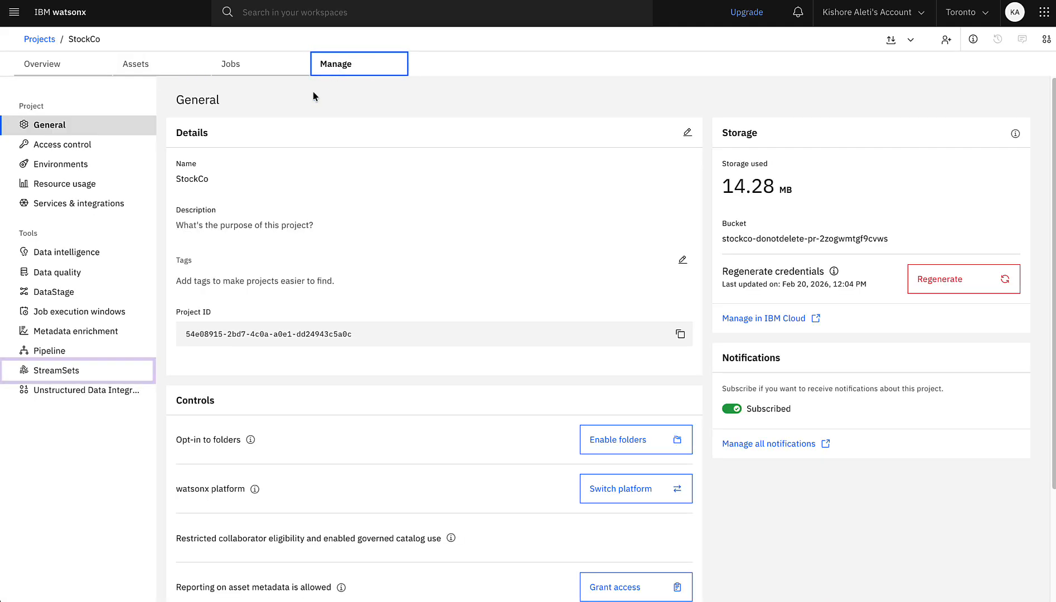
{"action": "left_click", "coordinate": [53, 371]}
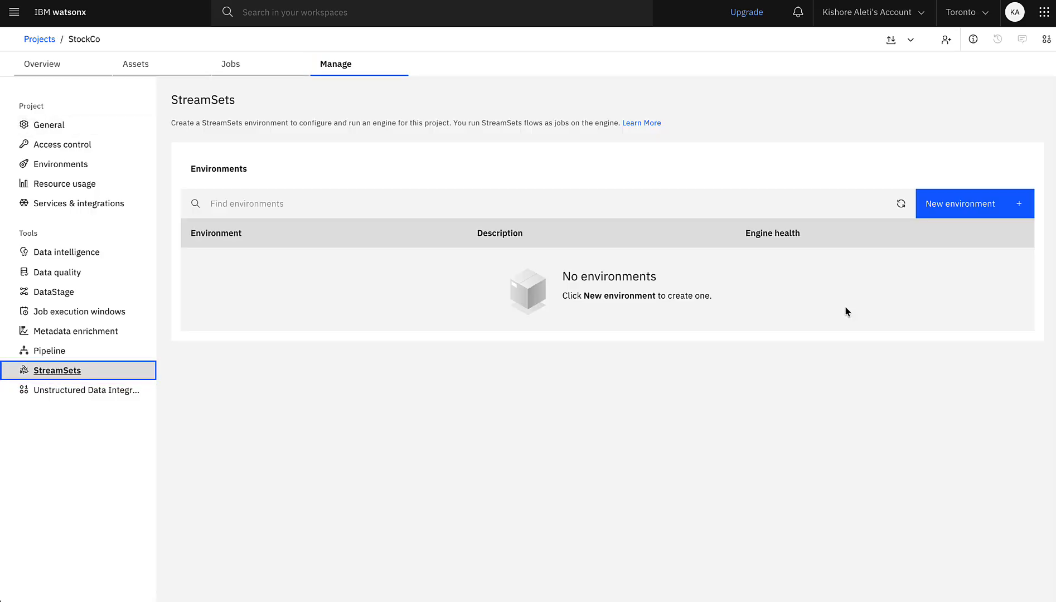
{"action": "left_click", "coordinate": [938, 206]}
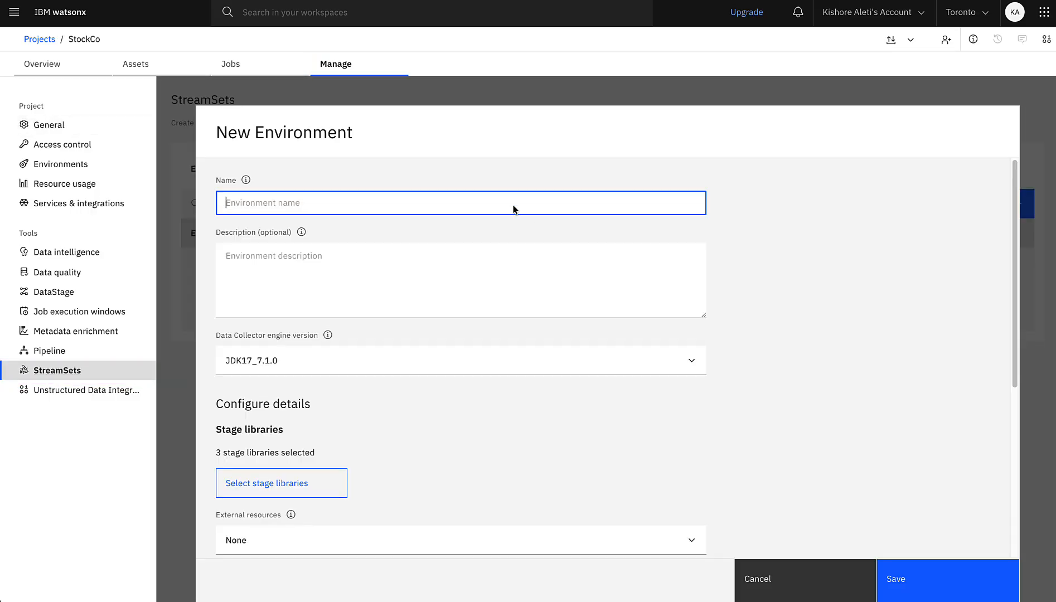
{"action": "type", "text": "Global Transactions"}
{"action": "left_click", "coordinate": [505, 258]}
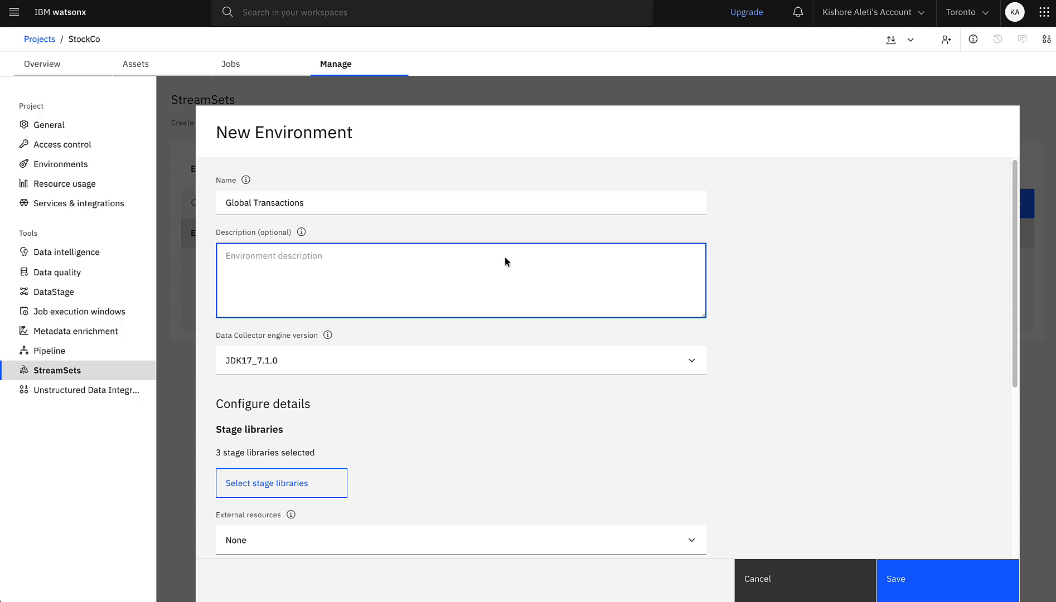
{"action": "type", "text": "SDC 7.1"}
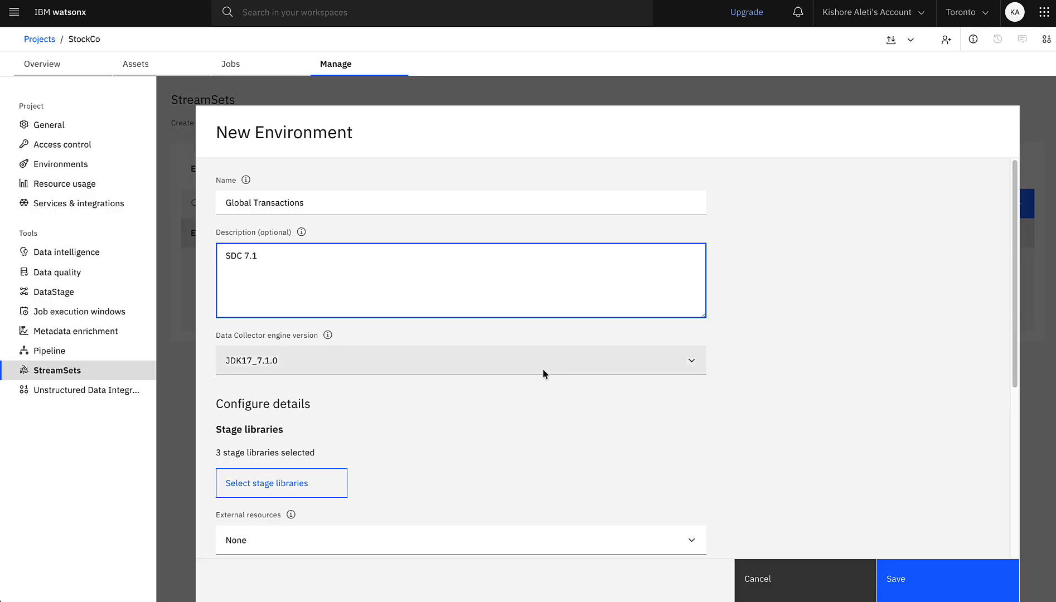
{"action": "left_click", "coordinate": [634, 359]}
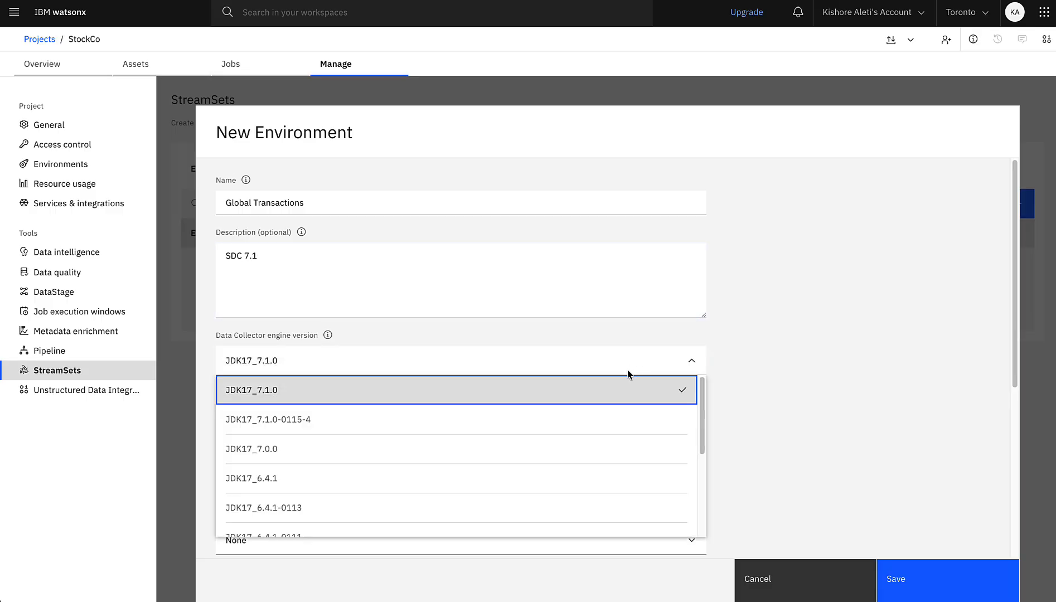
{"action": "left_click", "coordinate": [630, 416]}
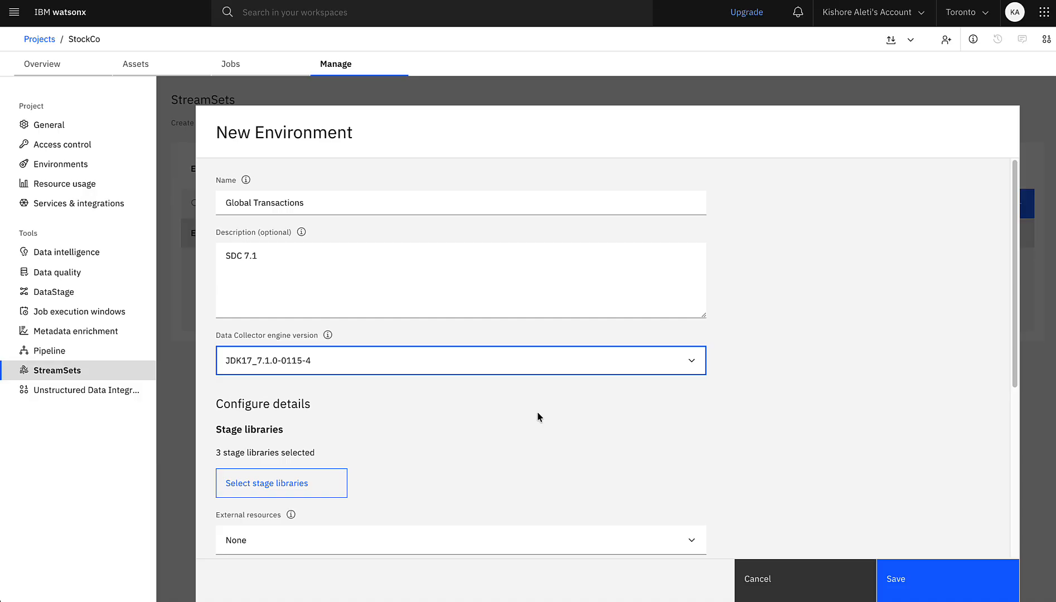
- Add the Apache Kafka, HTTP, JDBC, MySql BinLog and Snowflake Library stage libraries to the new environment
{"action": "scroll", "coordinate": [544, 415], "scroll_direction": "down", "scroll_amount": 3}
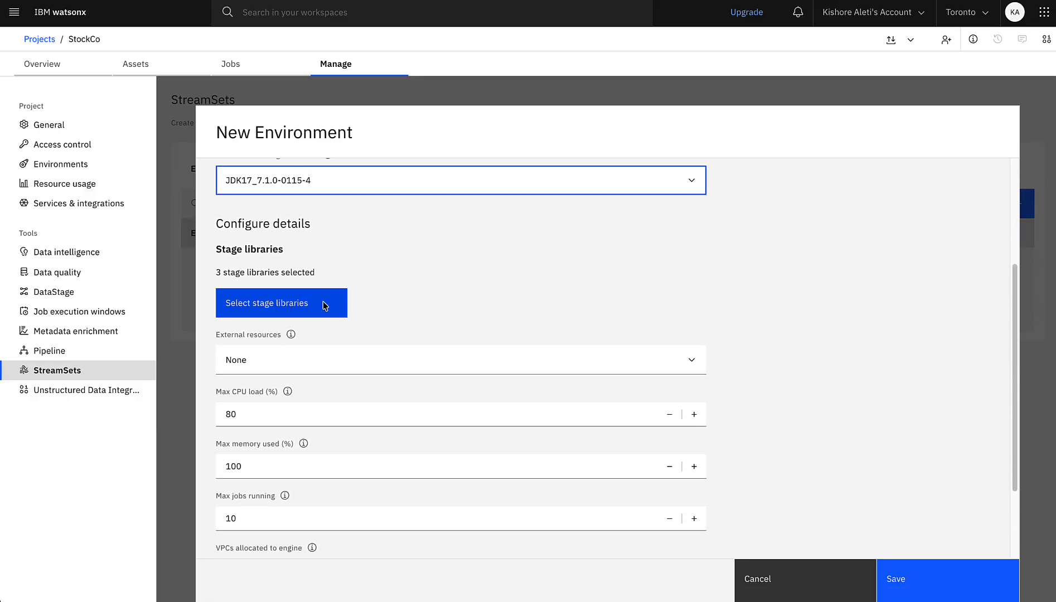
{"action": "left_click", "coordinate": [323, 305]}
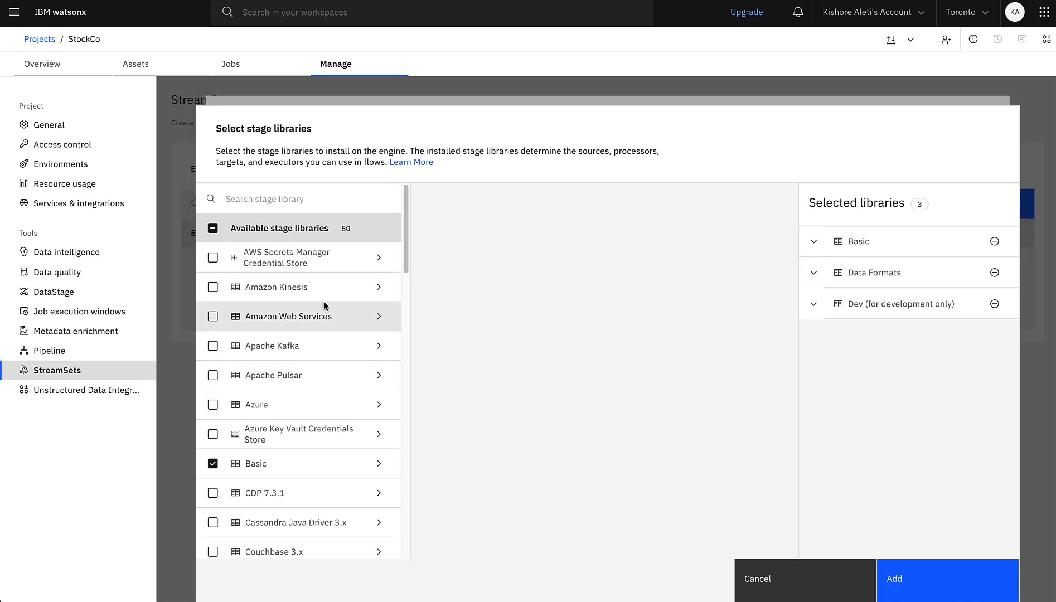
{"action": "left_click", "coordinate": [212, 346]}
{"action": "scroll", "coordinate": [327, 371], "scroll_direction": "down", "scroll_amount": 8}
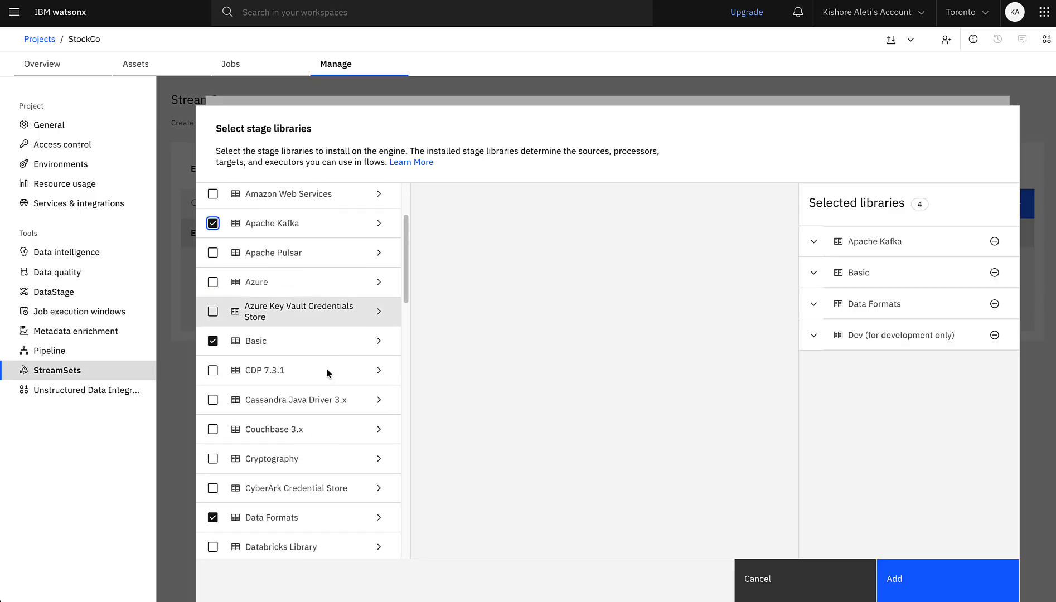
{"action": "scroll", "coordinate": [328, 373], "scroll_direction": "down", "scroll_amount": 1}
{"action": "left_click", "coordinate": [213, 422]}
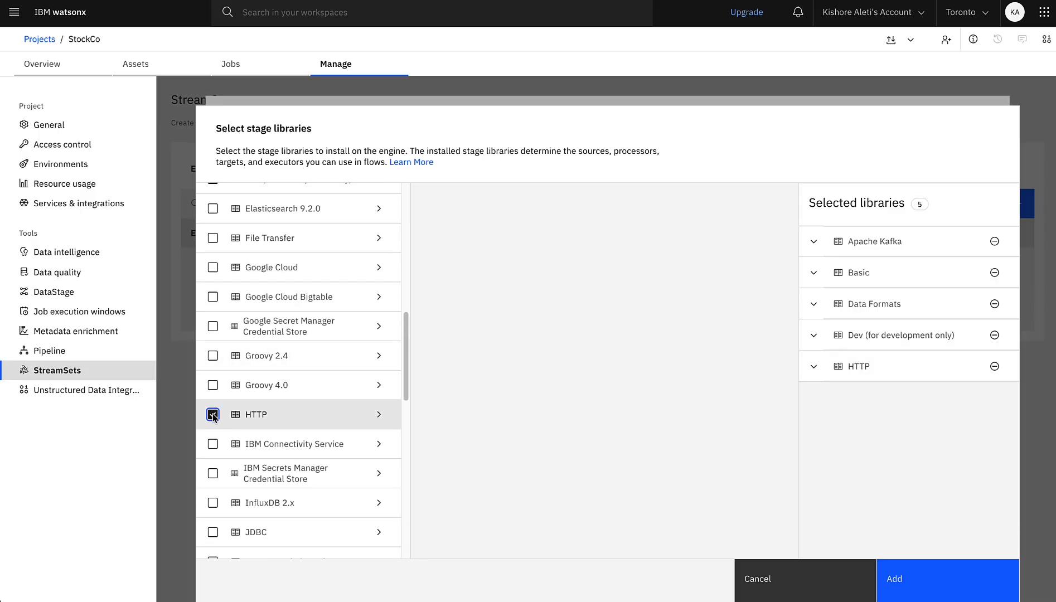
{"action": "scroll", "coordinate": [302, 396], "scroll_direction": "down", "scroll_amount": 2}
{"action": "left_click", "coordinate": [213, 424]}
{"action": "scroll", "coordinate": [281, 410], "scroll_direction": "down", "scroll_amount": 4}
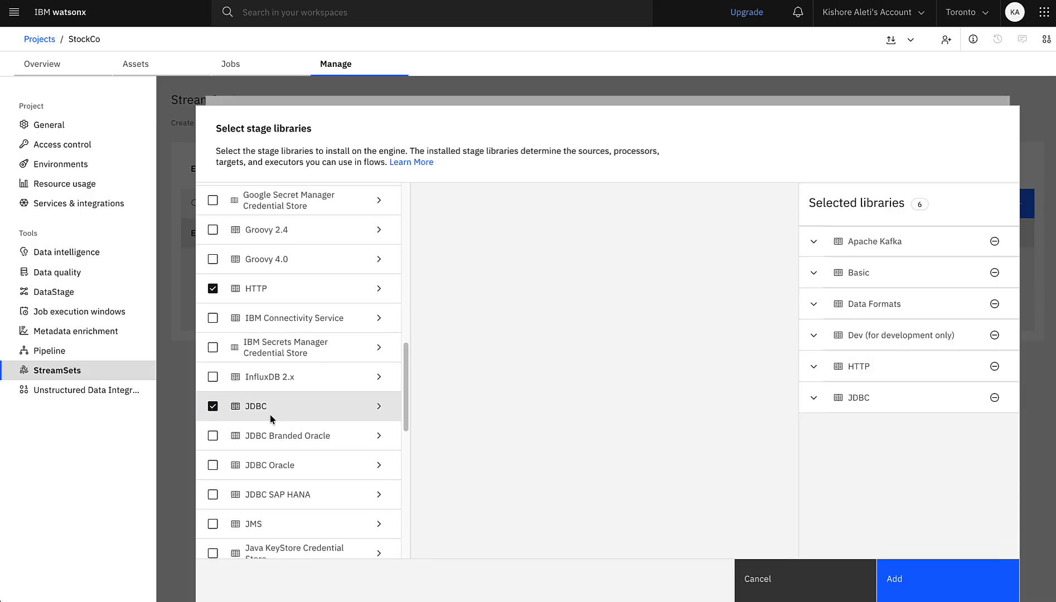
{"action": "scroll", "coordinate": [297, 394], "scroll_direction": "down", "scroll_amount": 2}
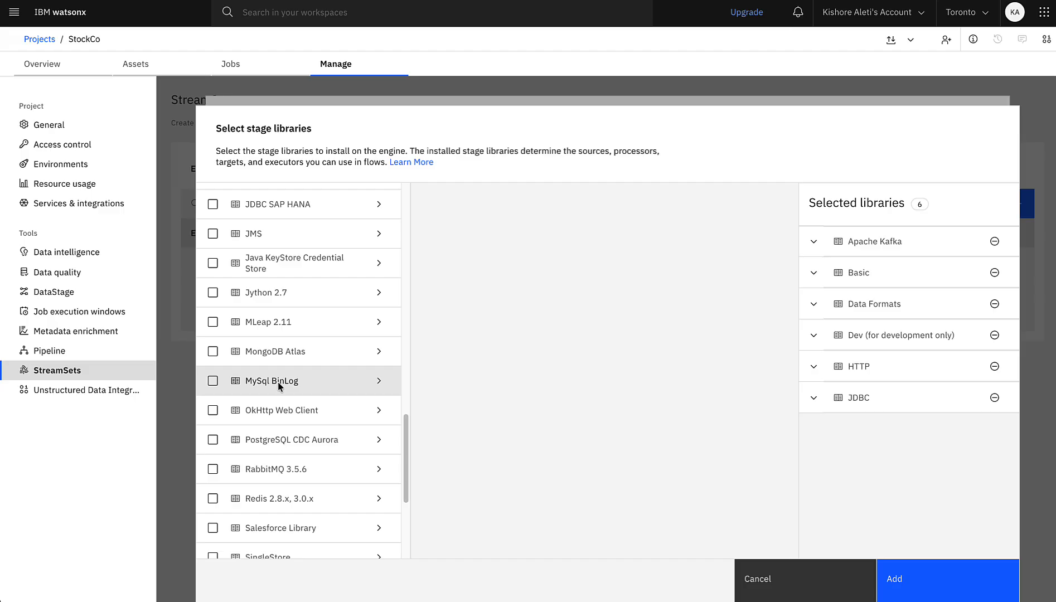
{"action": "left_click", "coordinate": [212, 381]}
{"action": "scroll", "coordinate": [305, 385], "scroll_direction": "down", "scroll_amount": 3}
{"action": "left_click", "coordinate": [213, 410]}
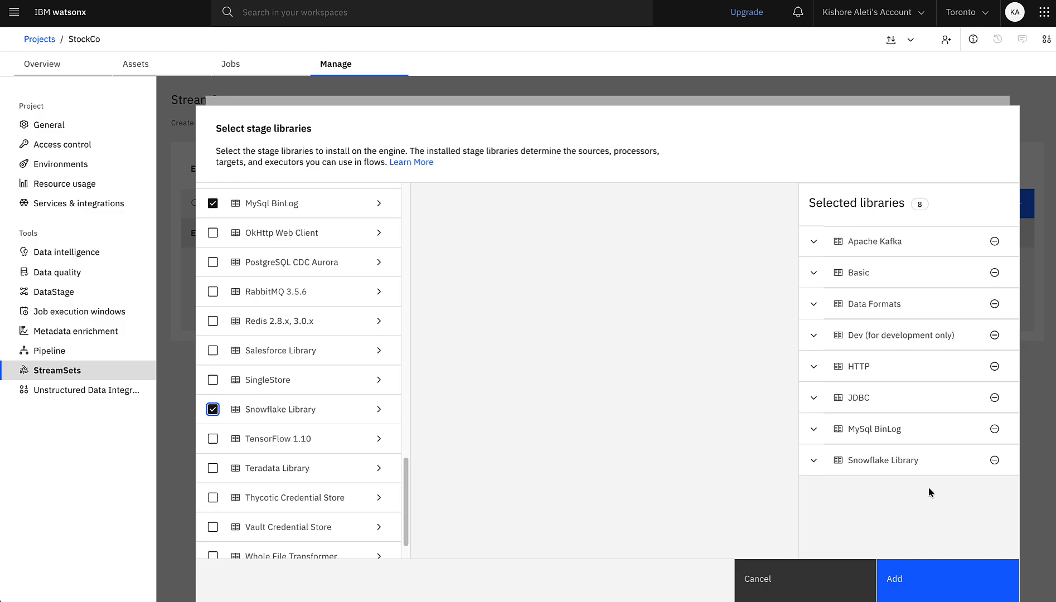
{"action": "left_click", "coordinate": [924, 580]}
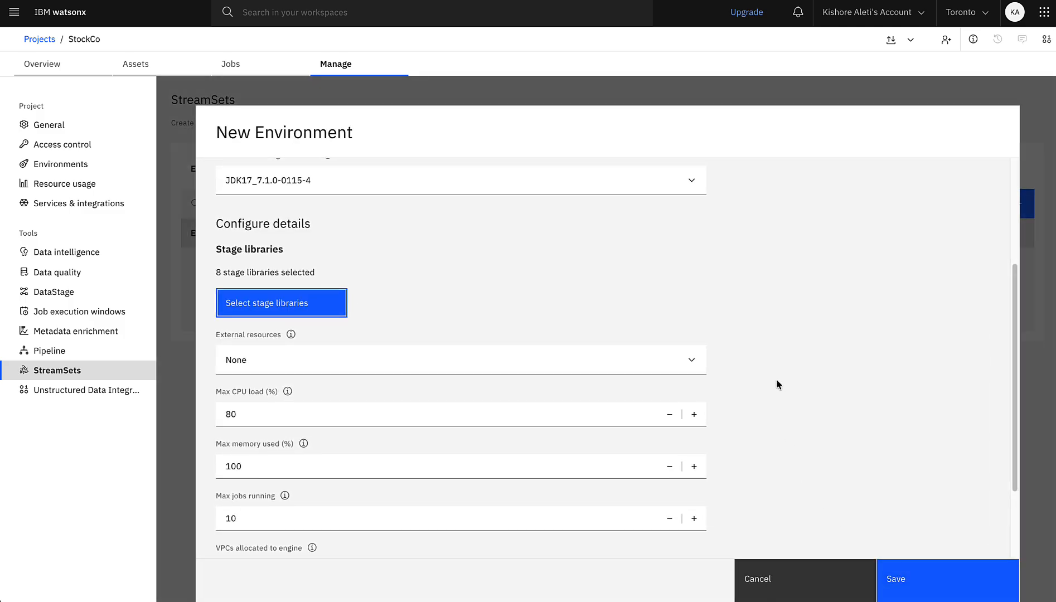
- Set the environment's external resources to externalResources.zip and save the environment
{"action": "left_click", "coordinate": [666, 370]}
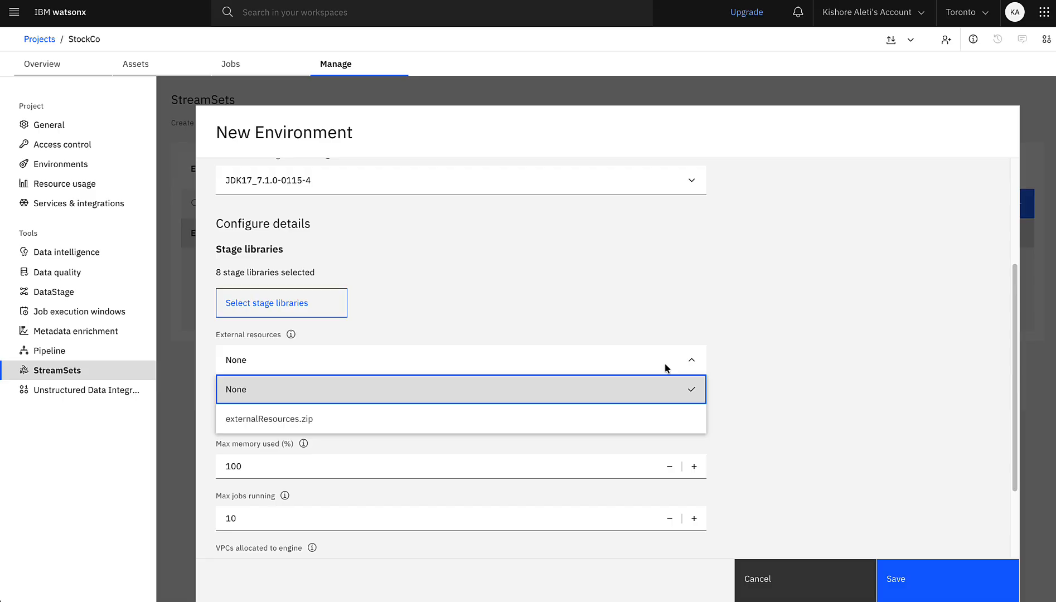
{"action": "left_click", "coordinate": [651, 419]}
{"action": "scroll", "coordinate": [827, 398], "scroll_direction": "down", "scroll_amount": 2}
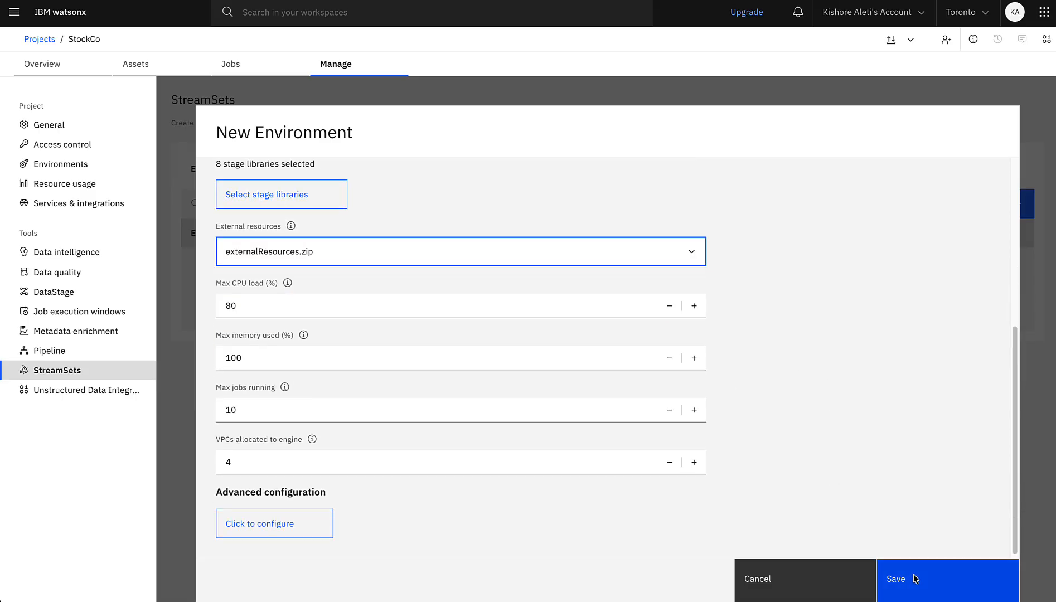
{"action": "left_click", "coordinate": [915, 578]}
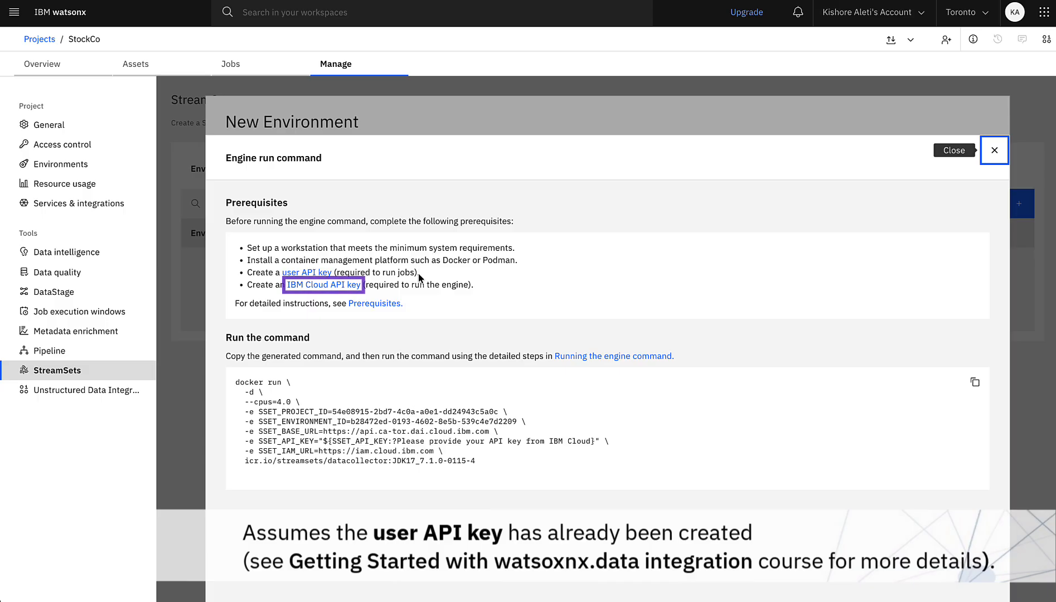
- Create an IBM Cloud API key named StockCoAPIKey through the engine prerequisites link, and download and copy the key
{"action": "left_click", "coordinate": [313, 284]}
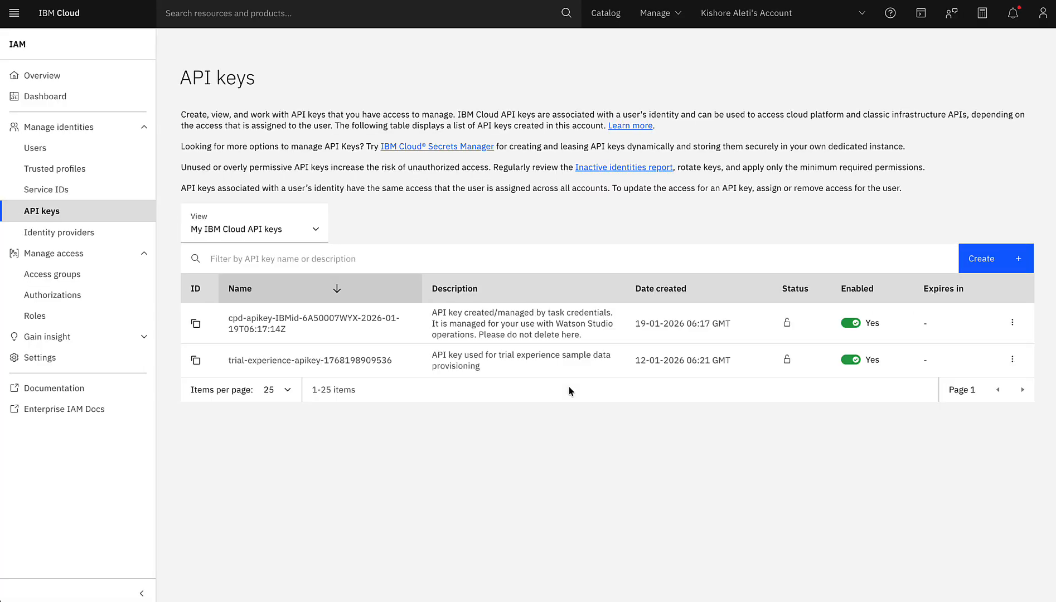
{"action": "left_click", "coordinate": [979, 259]}
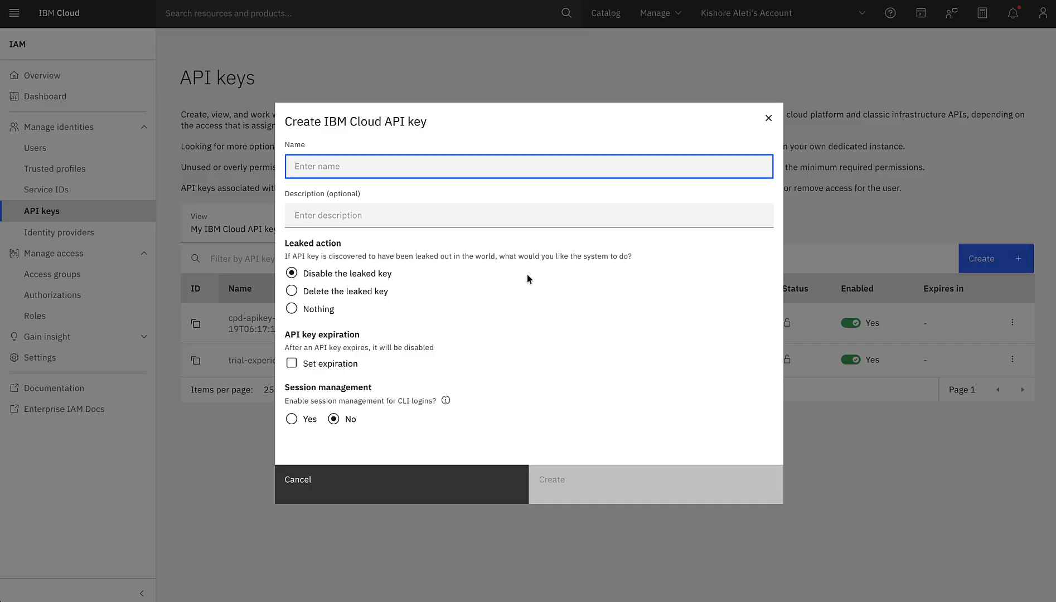
{"action": "type", "text": "StockCoAPIKey"}
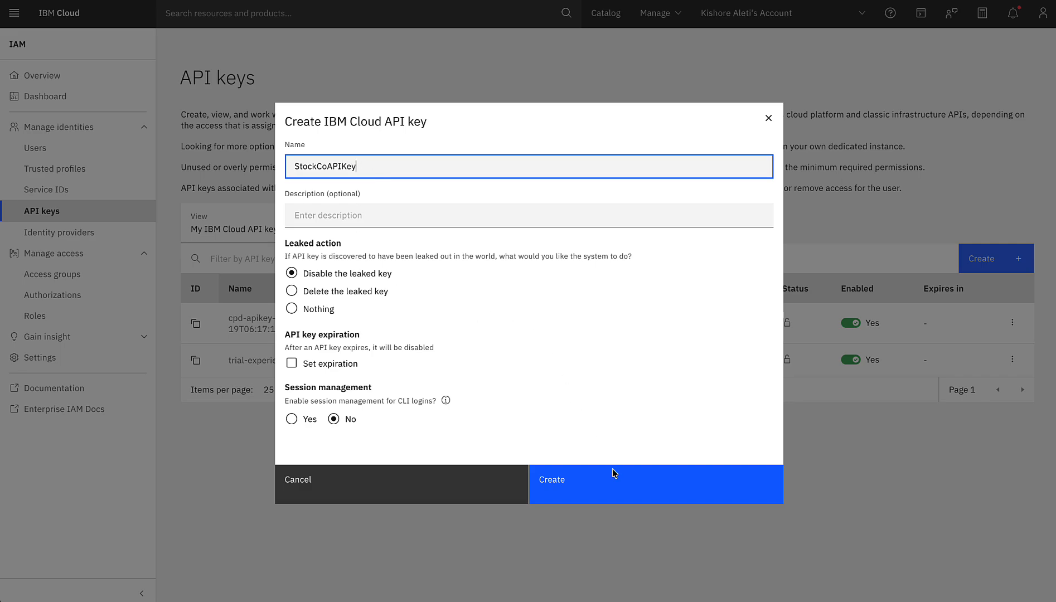
{"action": "left_click", "coordinate": [611, 488]}
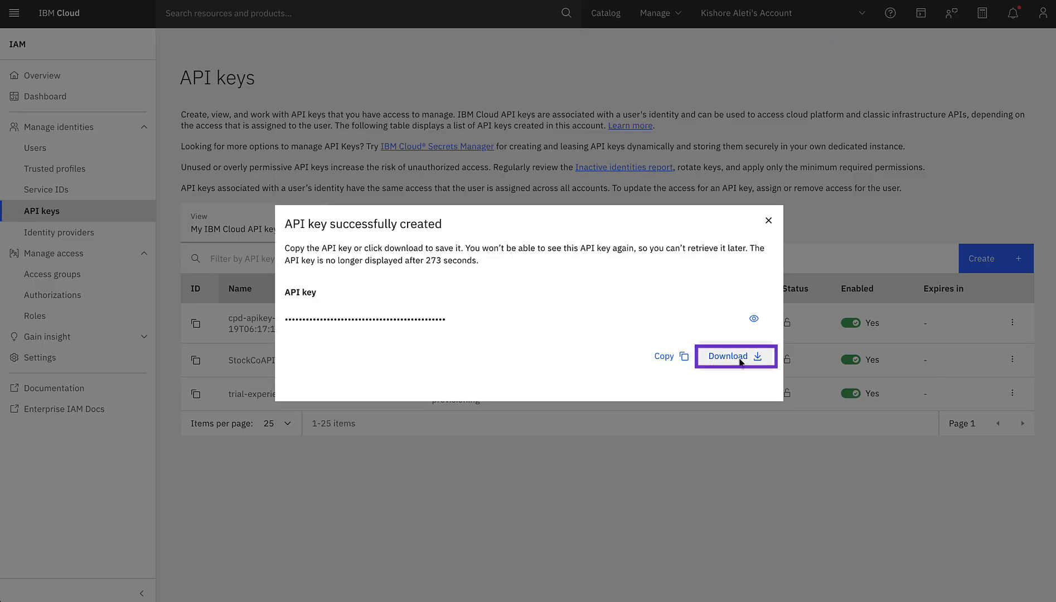
{"action": "left_click", "coordinate": [740, 361]}
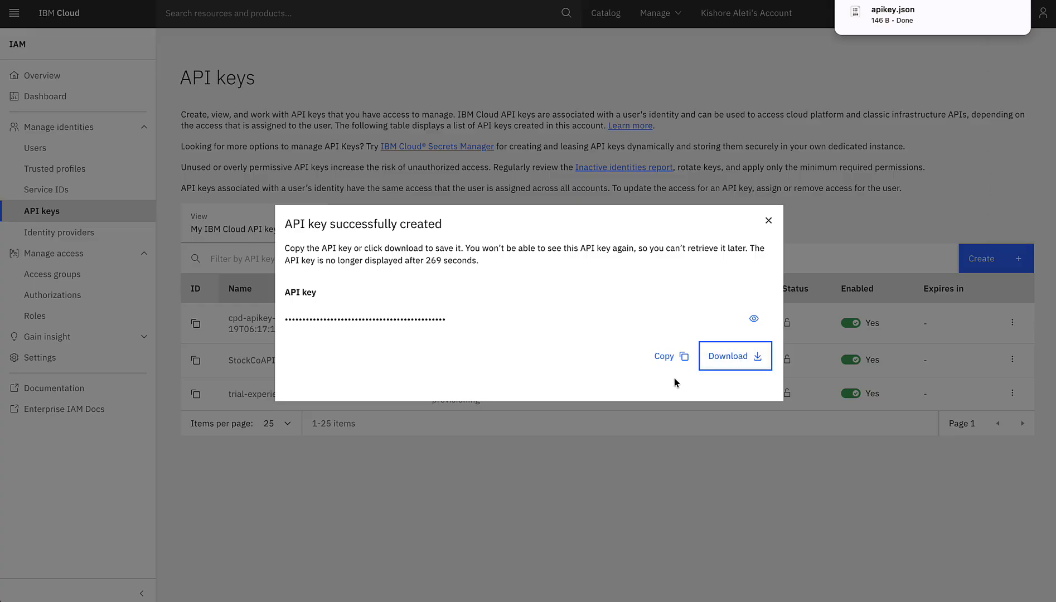
{"action": "left_click", "coordinate": [664, 361]}
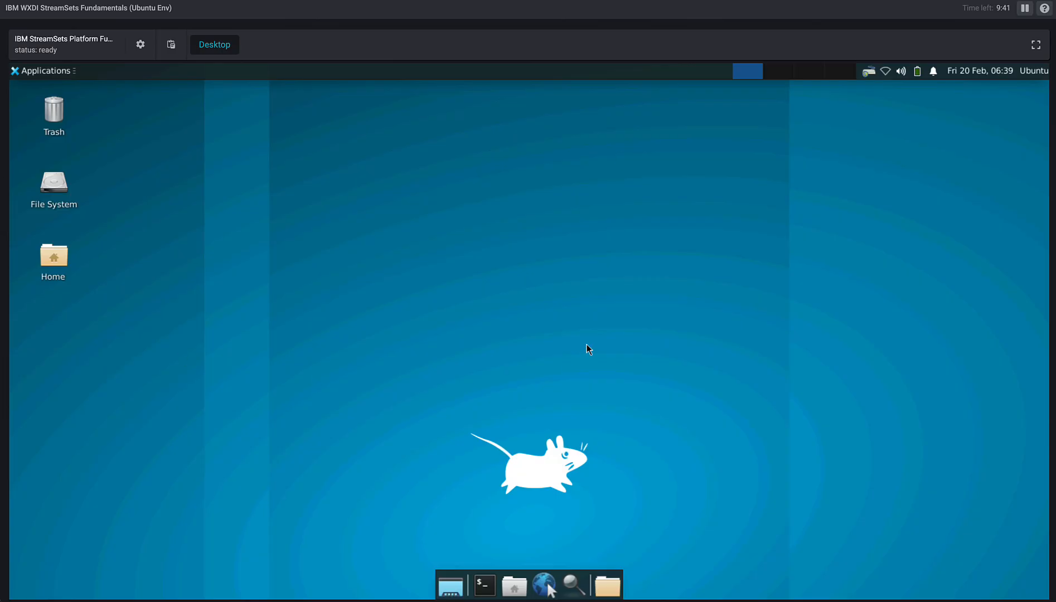
- Switch to the Ubuntu desktop, open a terminal window, and move and enlarge it toward the middle of the desktop
{"action": "left_click", "coordinate": [486, 577]}
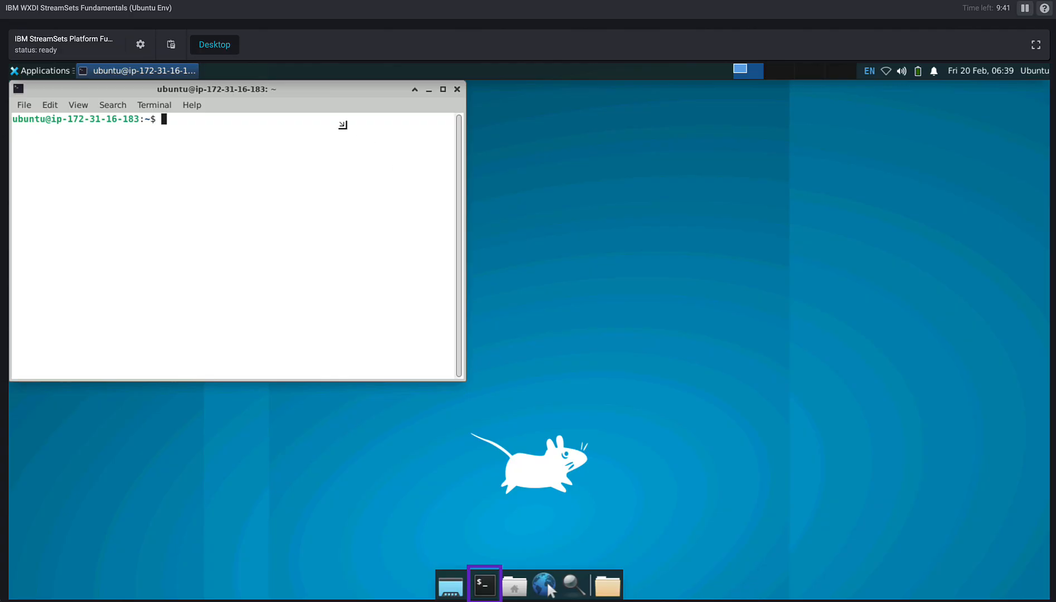
{"action": "left_click_drag", "start_coordinate": [337, 94], "coordinate": [553, 103]}
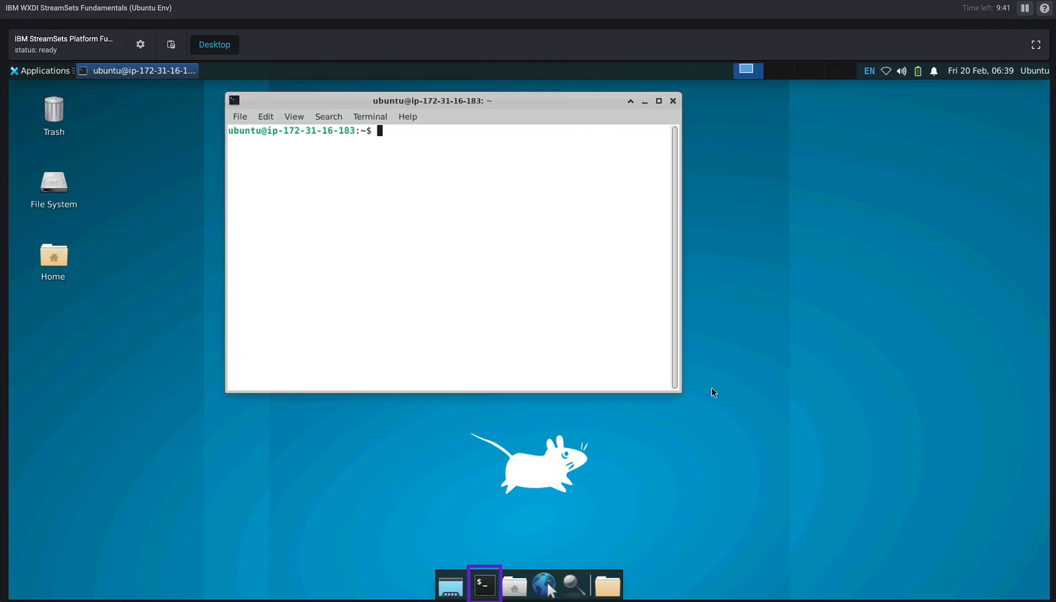
{"action": "left_click_drag", "start_coordinate": [676, 388], "coordinate": [902, 512]}
{"action": "left_click_drag", "start_coordinate": [675, 99], "coordinate": [650, 100]}
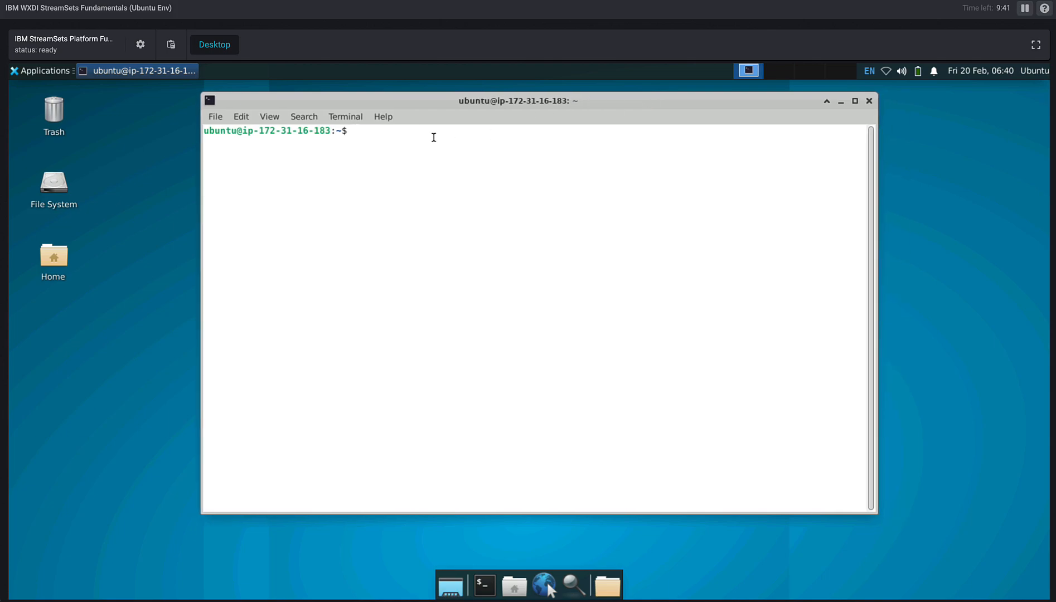
- Export the SSET_API_KEY environment variable in the terminal, pasting the copied IBM Cloud API key as its value
{"action": "type", "text": "export SSET_API_KEY="}
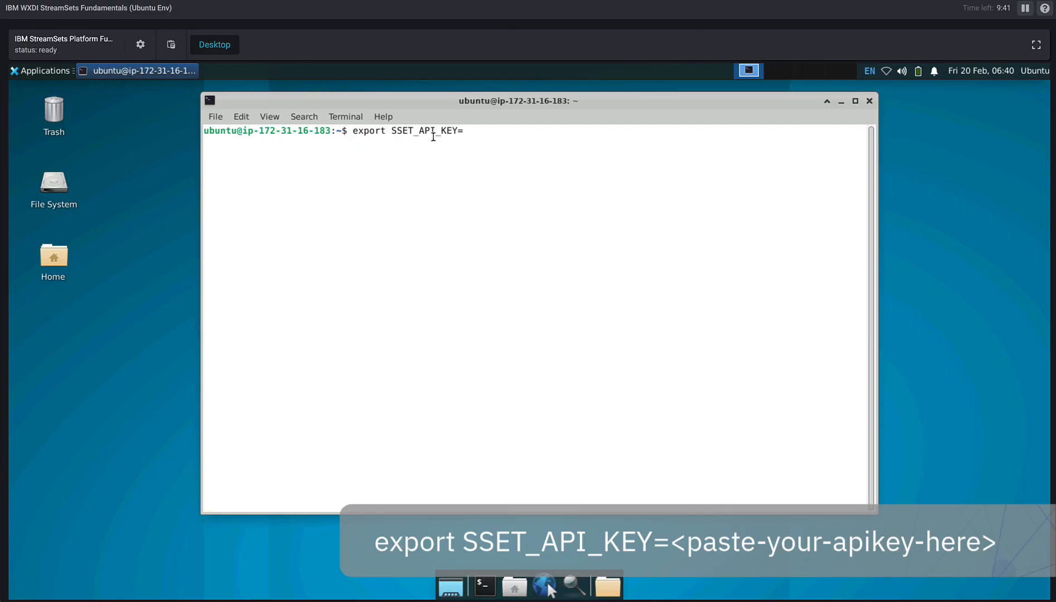
{"action": "left_click", "coordinate": [170, 44]}
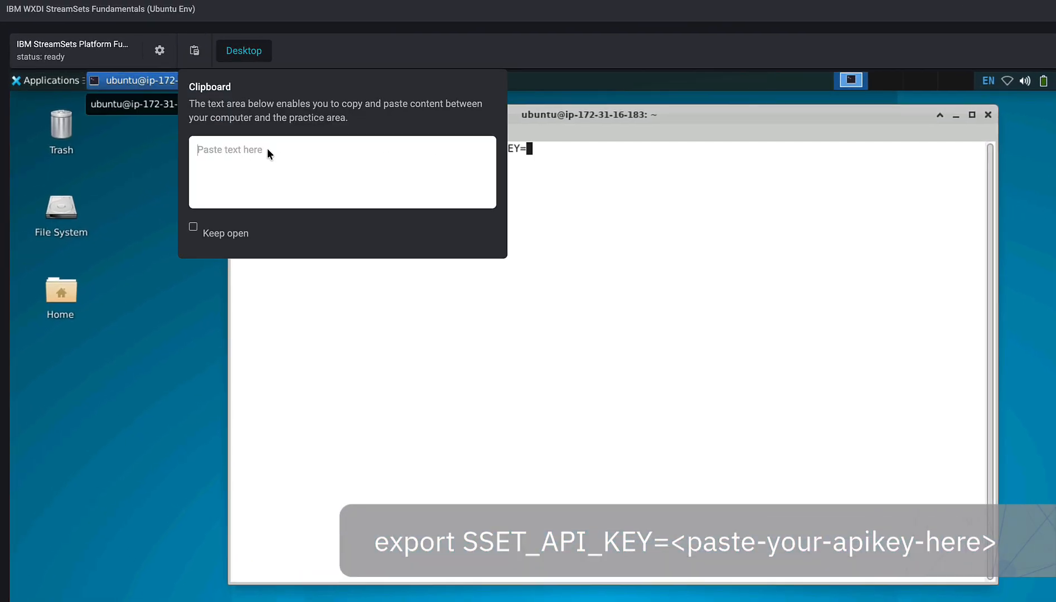
{"action": "right_click", "coordinate": [267, 148]}
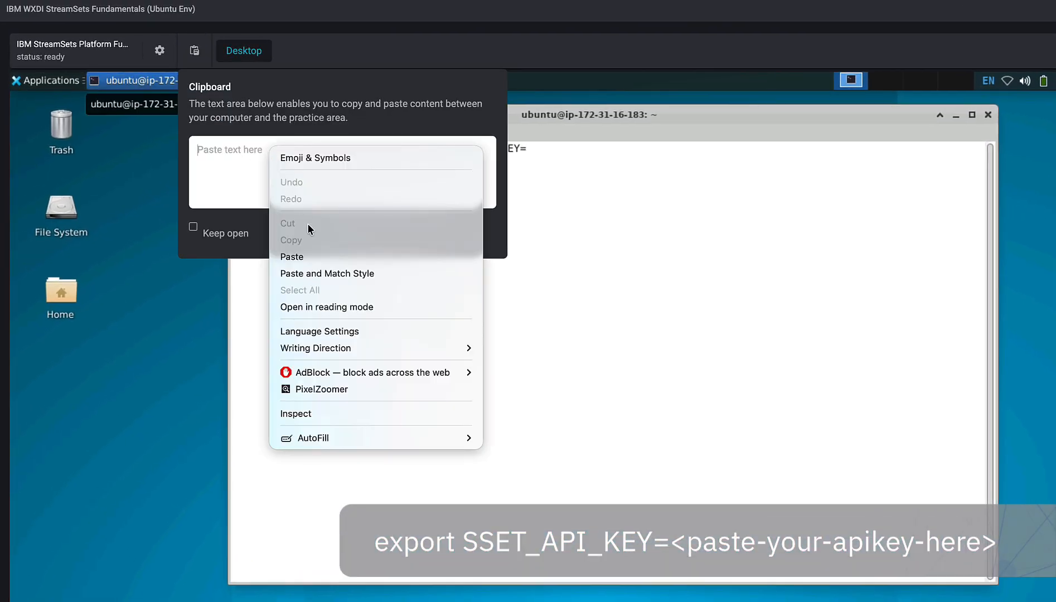
{"action": "left_click", "coordinate": [310, 258]}
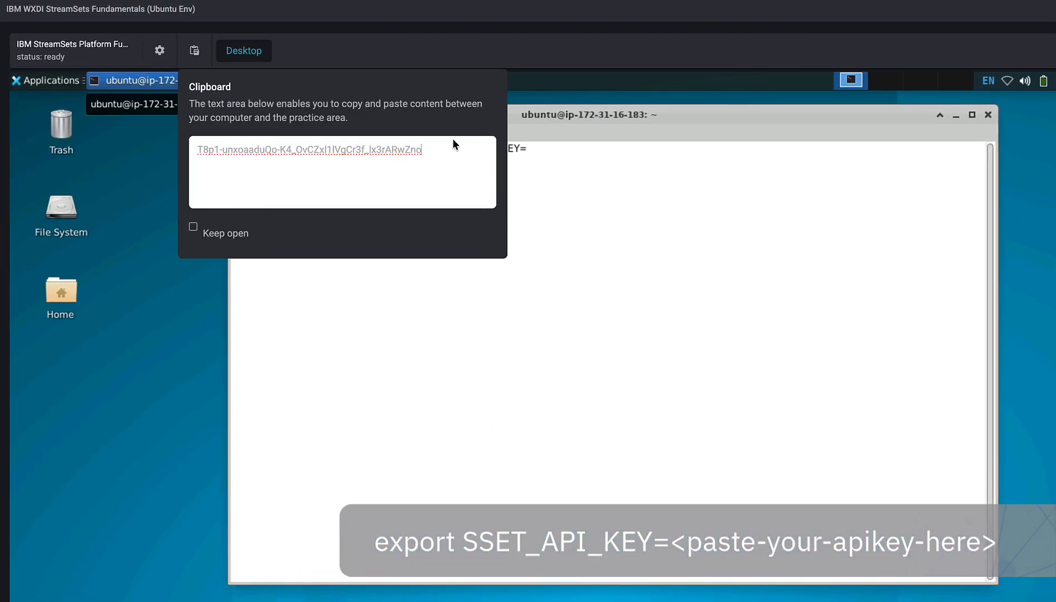
{"action": "left_click", "coordinate": [553, 149]}
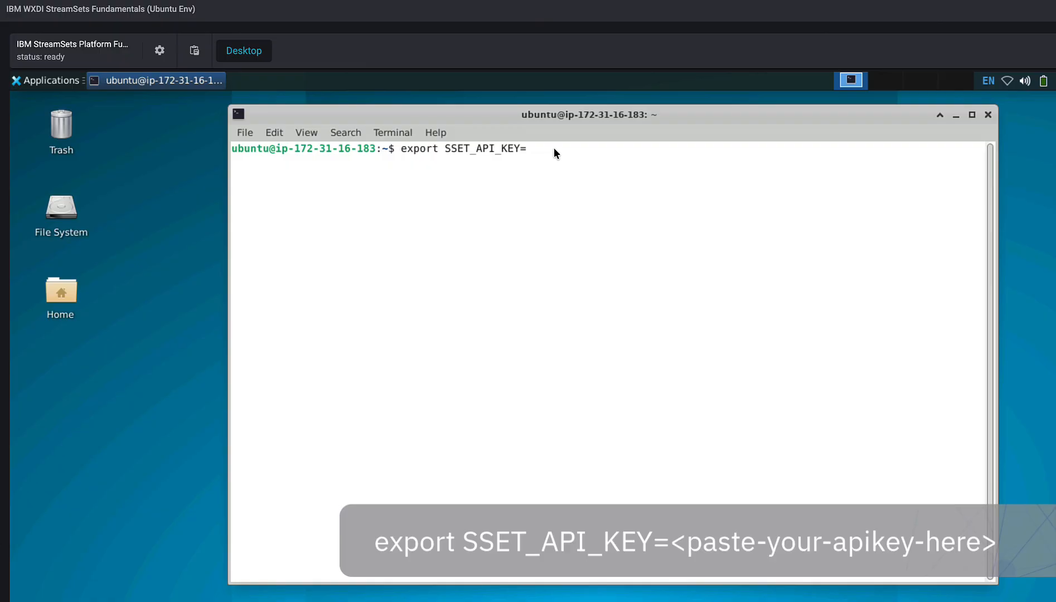
{"action": "right_click", "coordinate": [554, 147]}
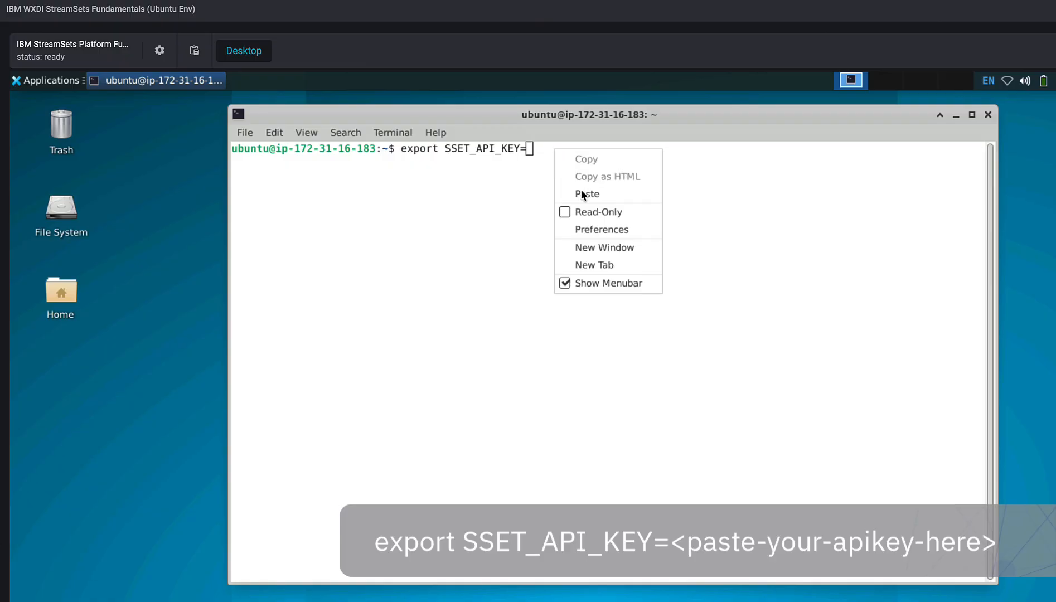
{"action": "left_click", "coordinate": [584, 195]}
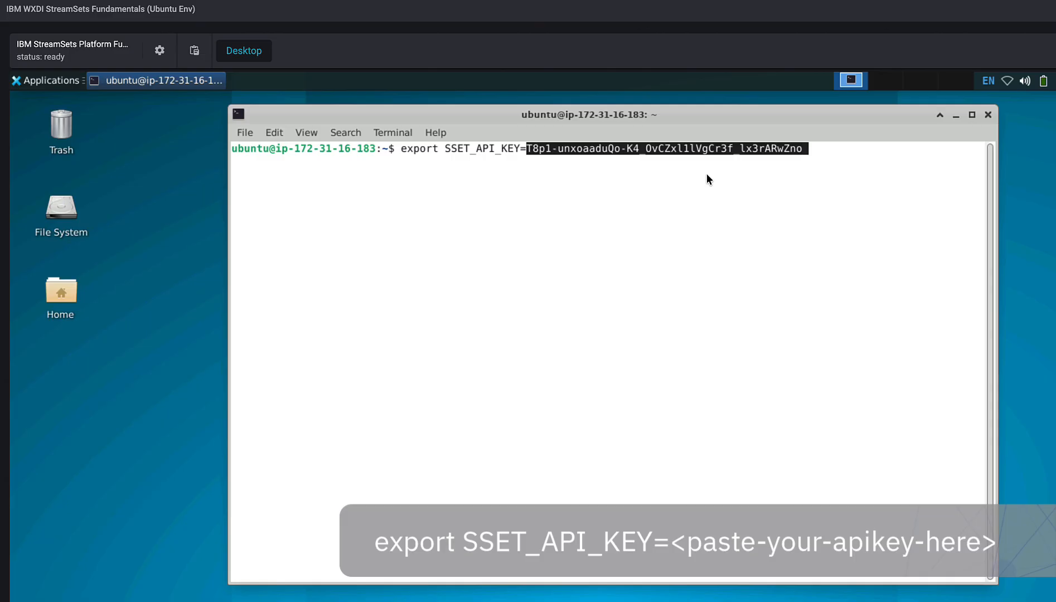
{"action": "key", "text": "Return"}
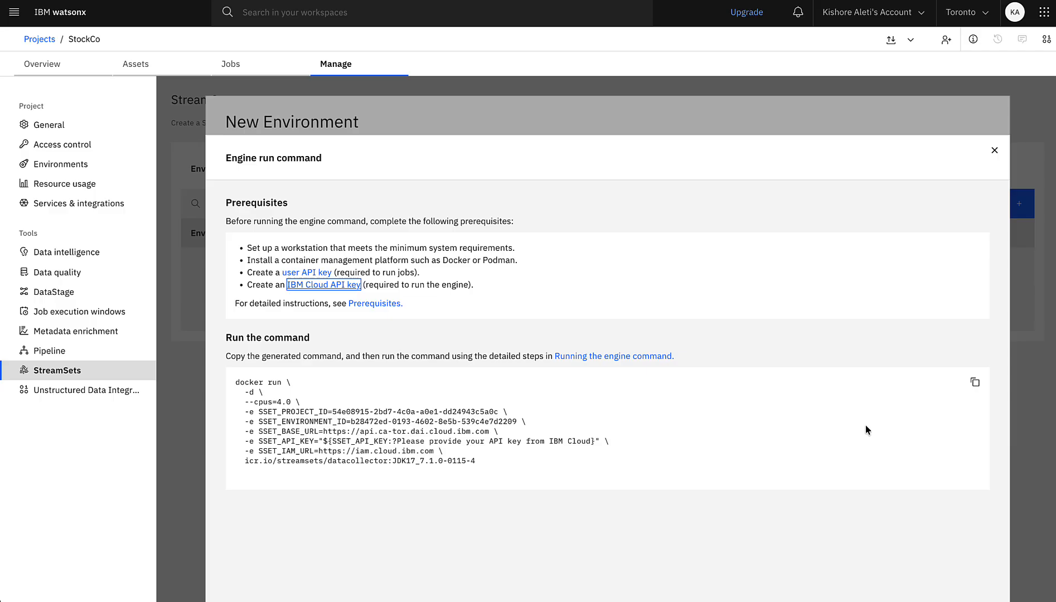
- Copy the generated engine run command from watsonx, run it with sudo in the Ubuntu terminal, and close the command dialog
{"action": "left_click", "coordinate": [975, 382]}
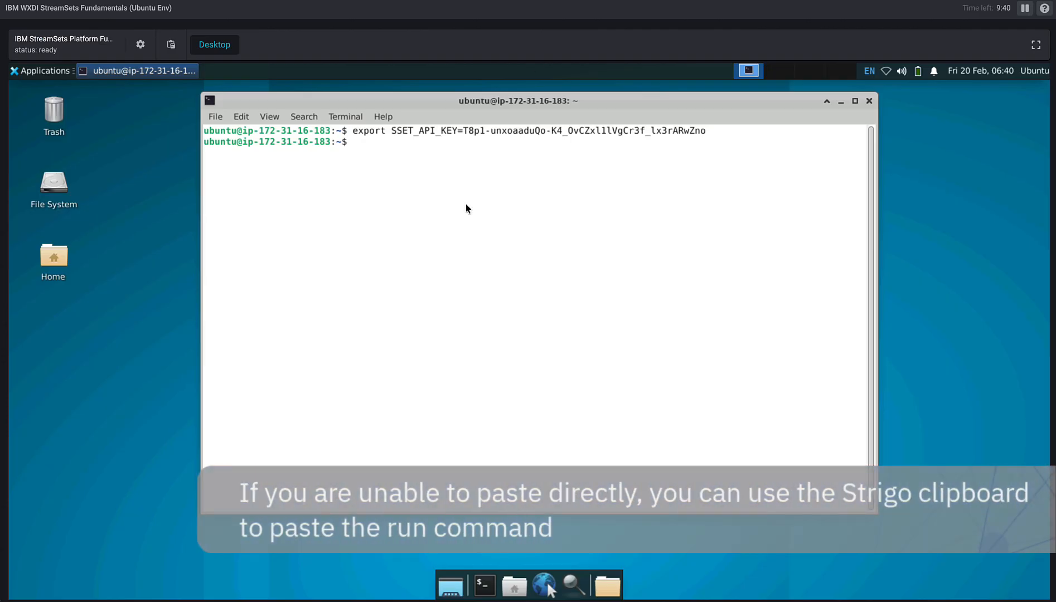
{"action": "type", "text": "sudo"}
{"action": "right_click", "coordinate": [401, 147]}
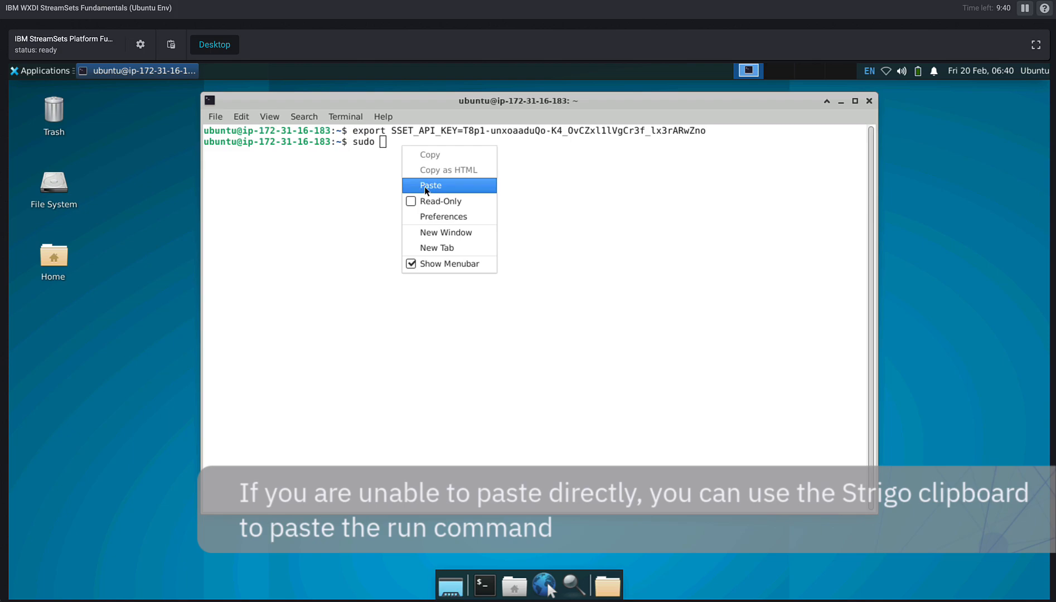
{"action": "left_click", "coordinate": [425, 186]}
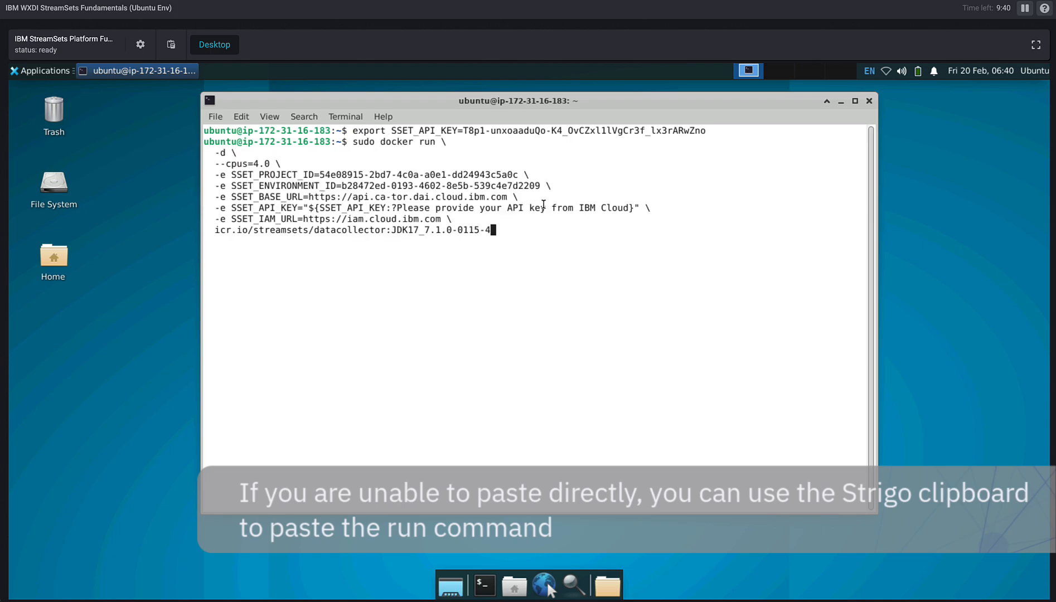
{"action": "key", "text": "Return"}
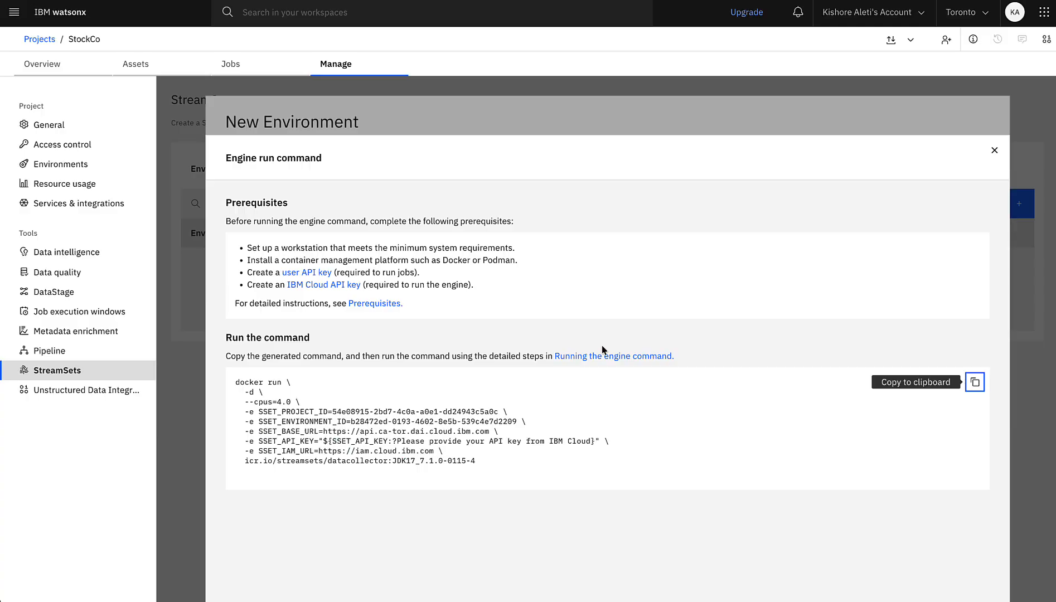
{"action": "left_click", "coordinate": [995, 153]}
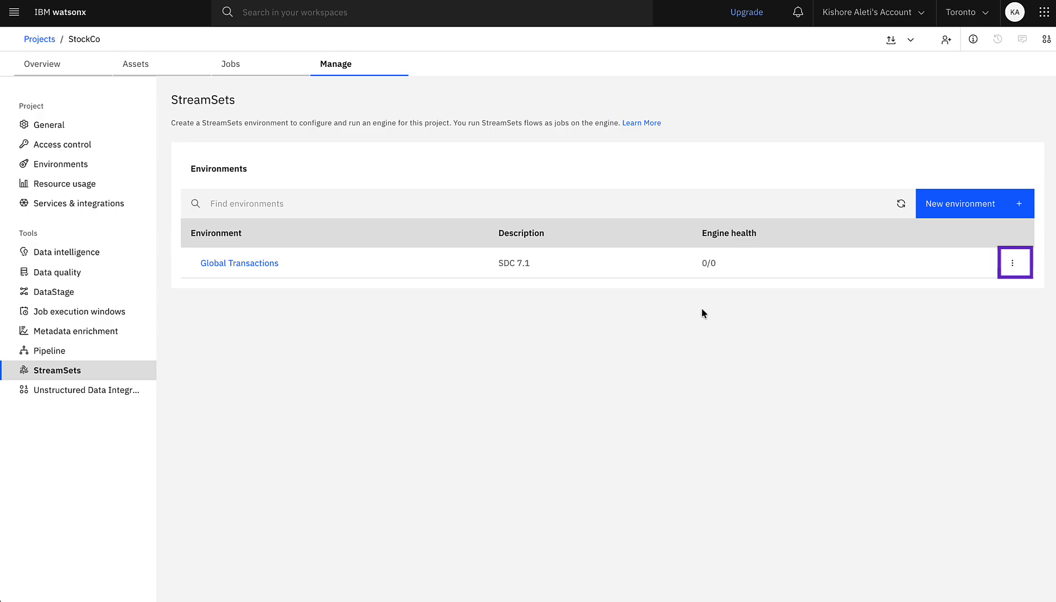
- View the run command of the Global Transactions environment again, and open the environment's details to check its engine
{"action": "left_click", "coordinate": [1014, 268]}
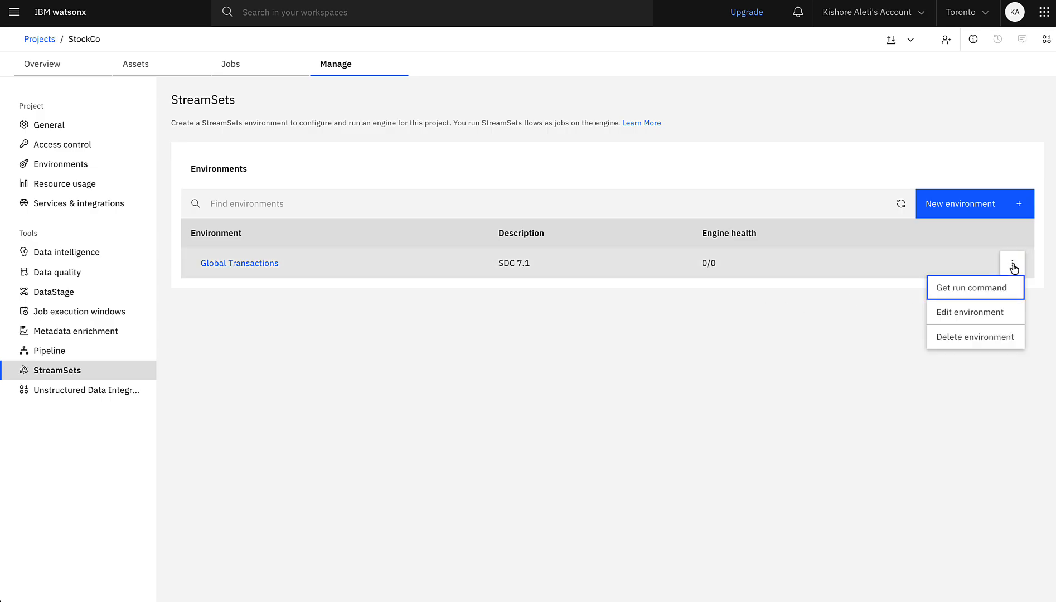
{"action": "left_click", "coordinate": [979, 294]}
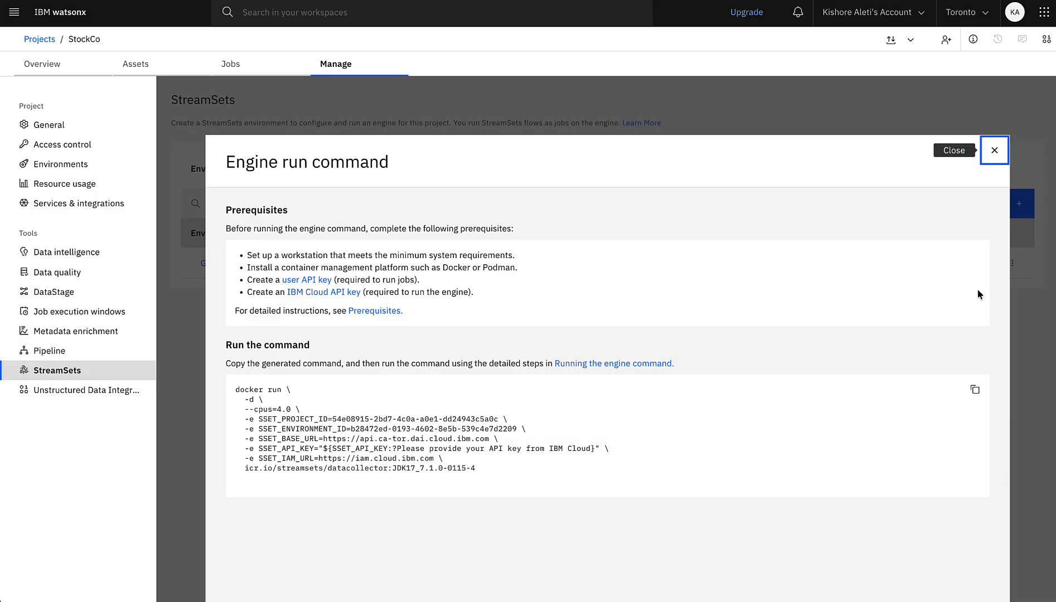
{"action": "left_click", "coordinate": [996, 157]}
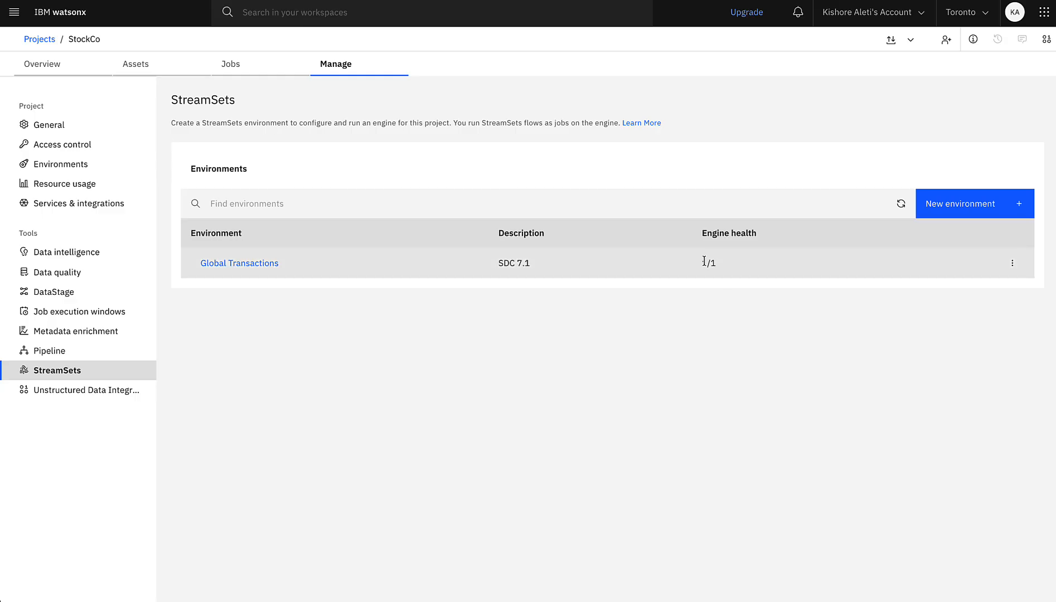
{"action": "left_click", "coordinate": [247, 264]}
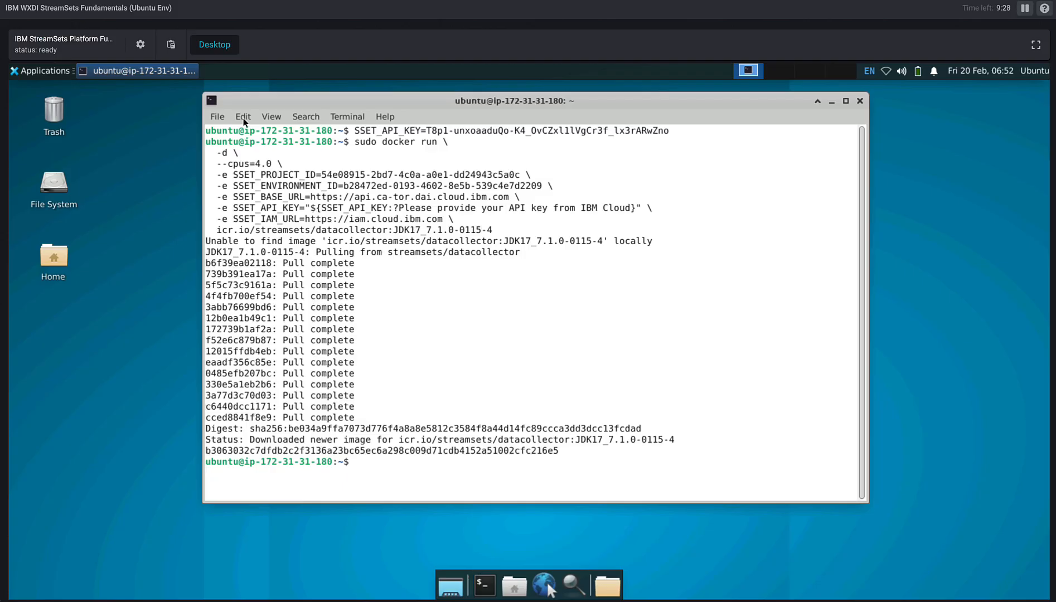
- Open a second tab in the Ubuntu terminal and run the script ./update-nodes.sh
{"action": "left_click", "coordinate": [217, 117]}
{"action": "left_click", "coordinate": [232, 129]}
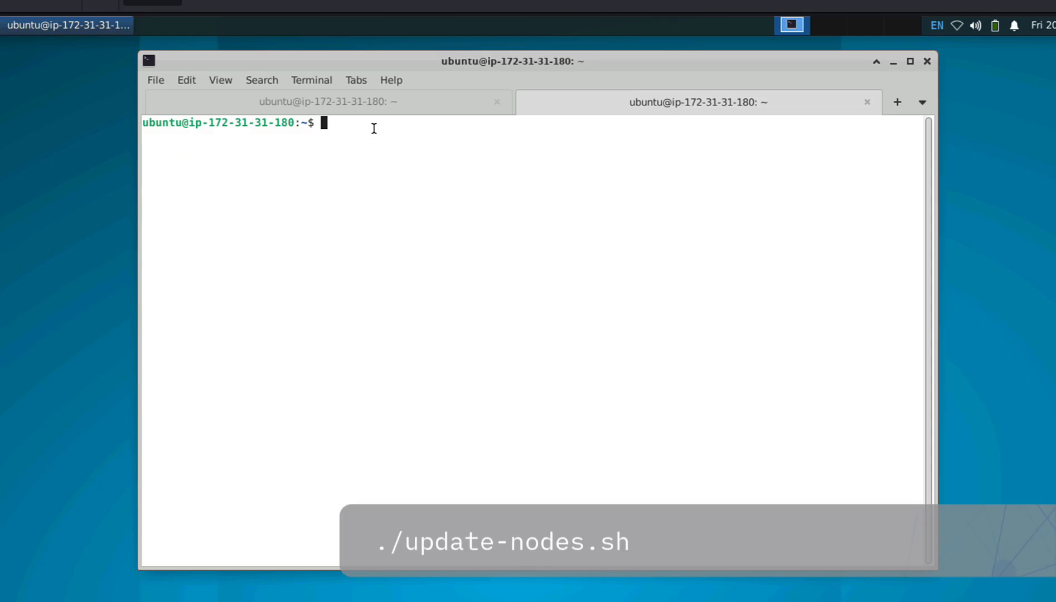
{"action": "type", "text": "./upd"}
{"action": "key", "text": "Tab"}
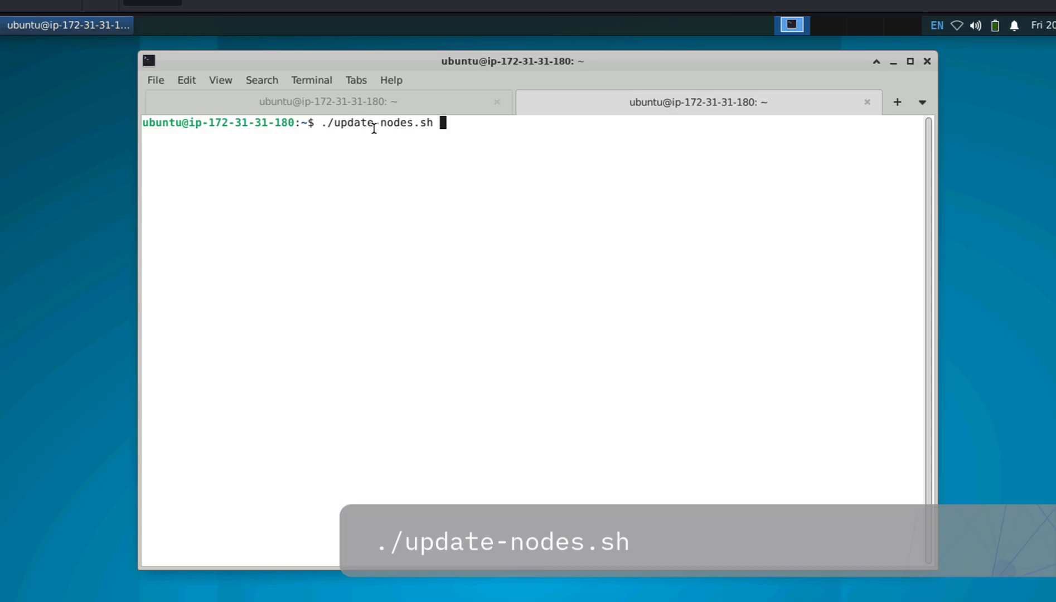
{"action": "key", "text": "Return"}
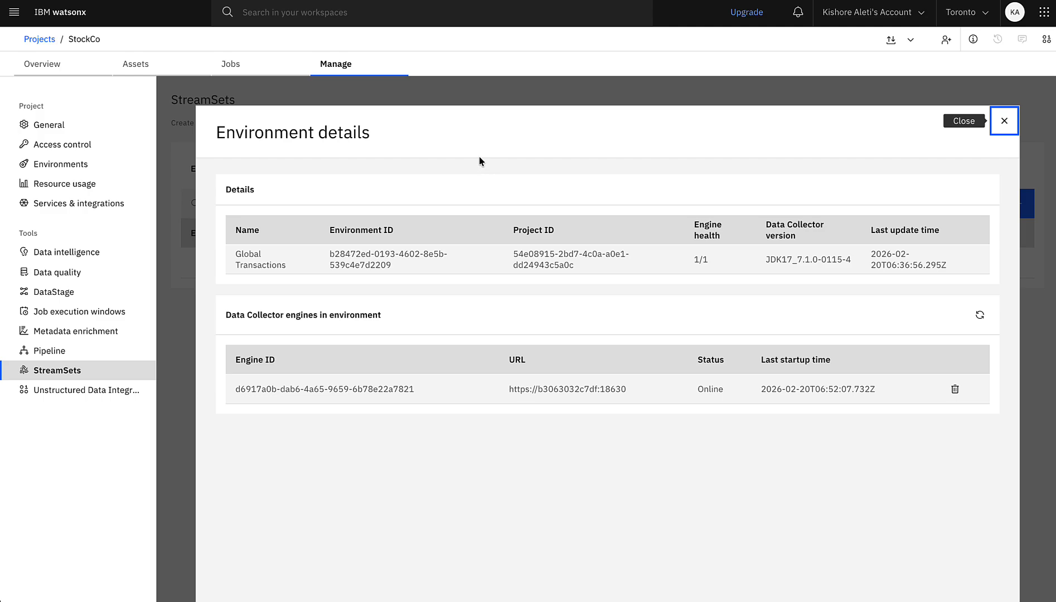
- Go from watsonx to IBM Cloud and back into watsonx, and start creating a real-time streaming data flow with StreamSets
{"action": "left_click", "coordinate": [14, 12]}
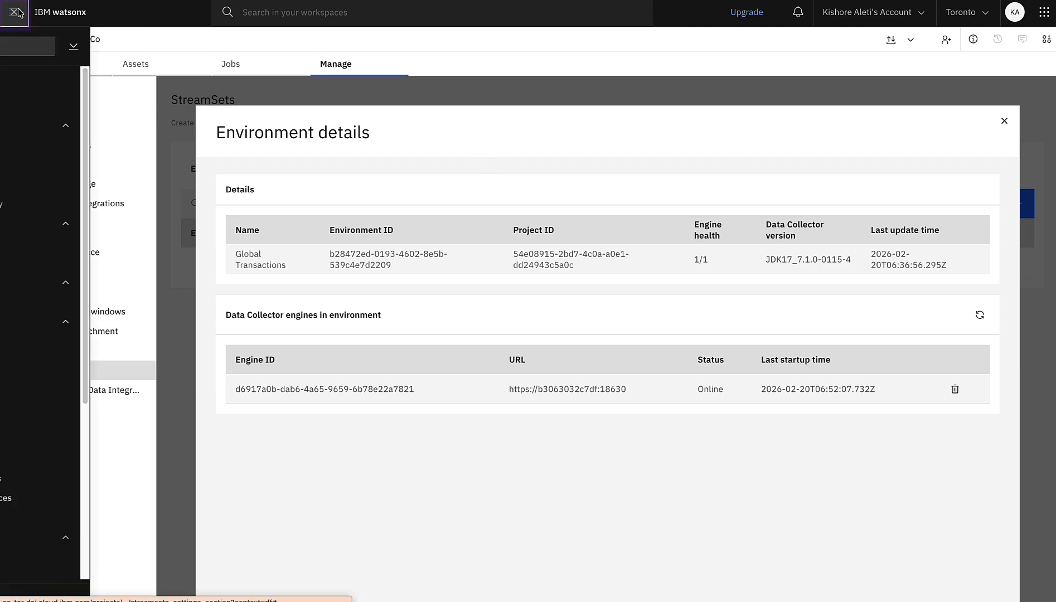
{"action": "scroll", "coordinate": [83, 390], "scroll_direction": "down", "scroll_amount": 5}
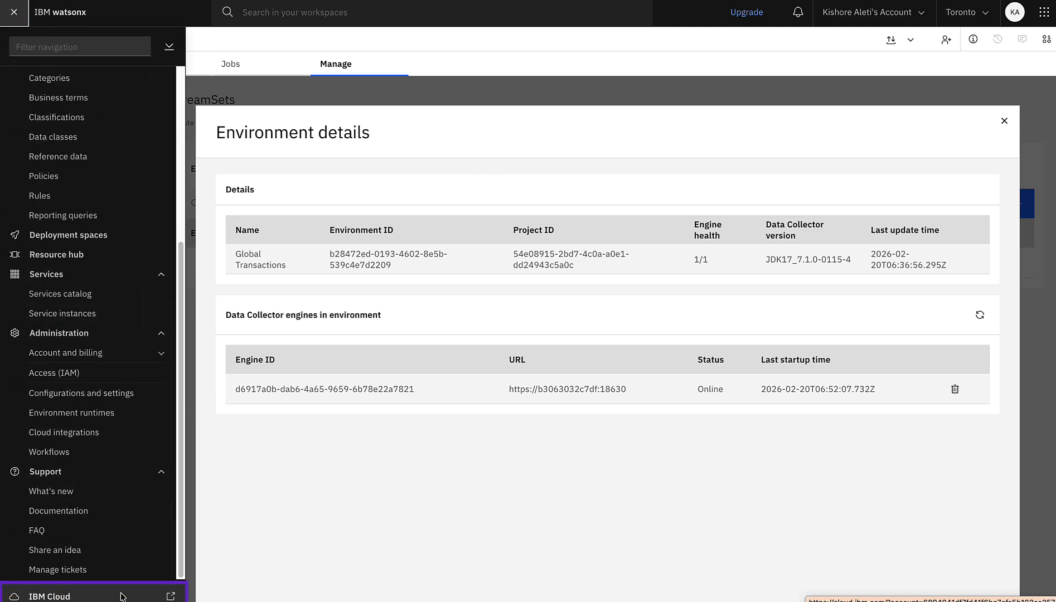
{"action": "left_click", "coordinate": [89, 596]}
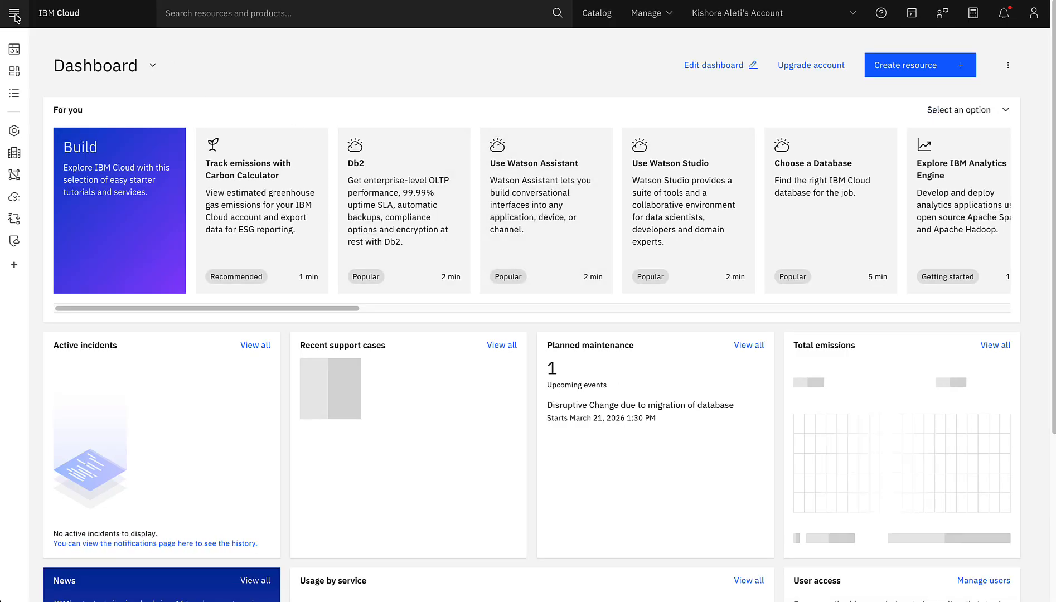
{"action": "left_click", "coordinate": [14, 13]}
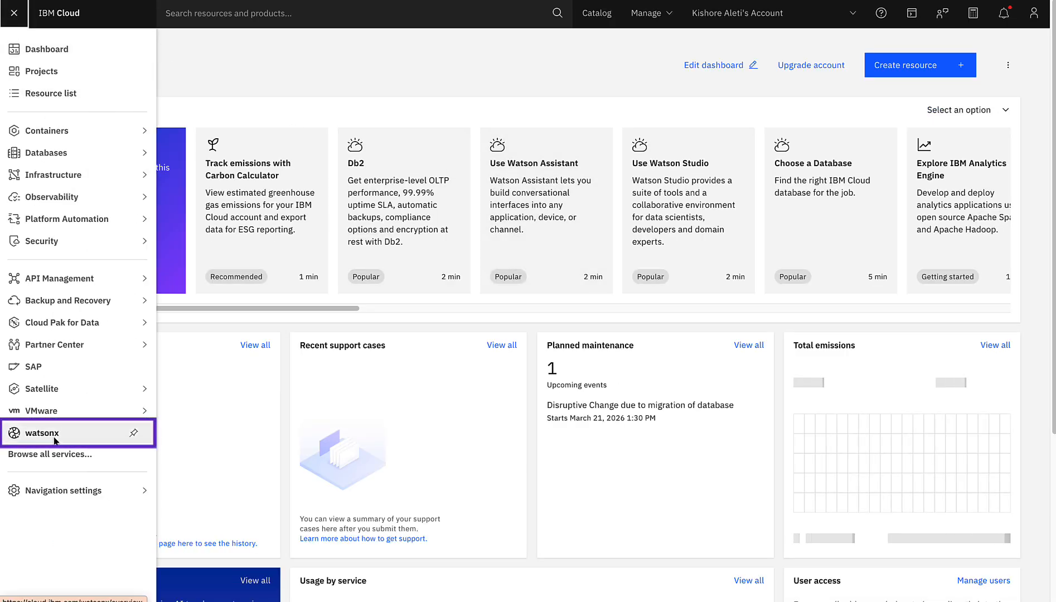
{"action": "left_click", "coordinate": [92, 435]}
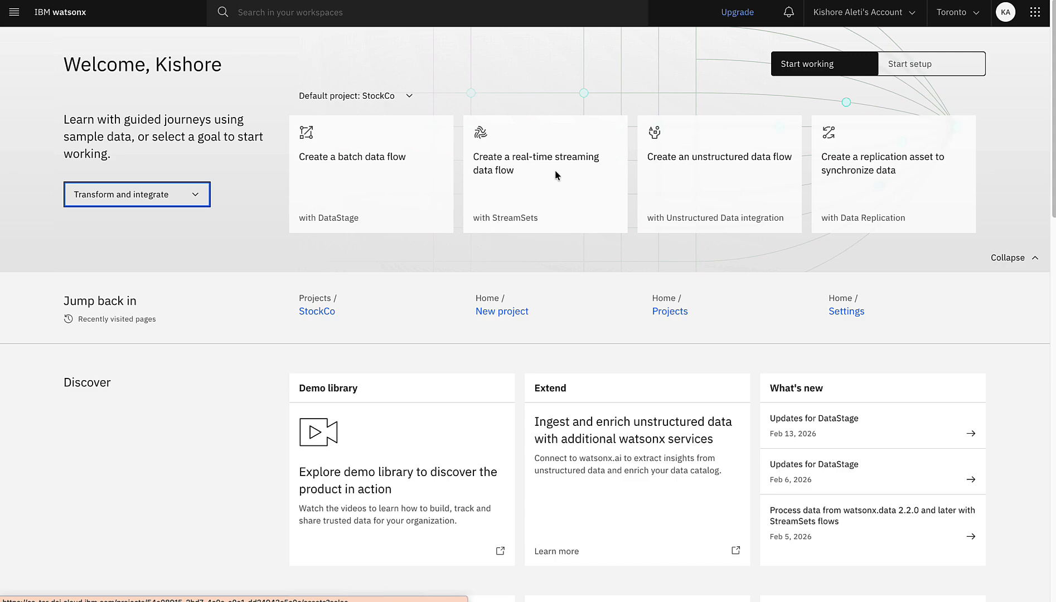
{"action": "left_click", "coordinate": [489, 171]}
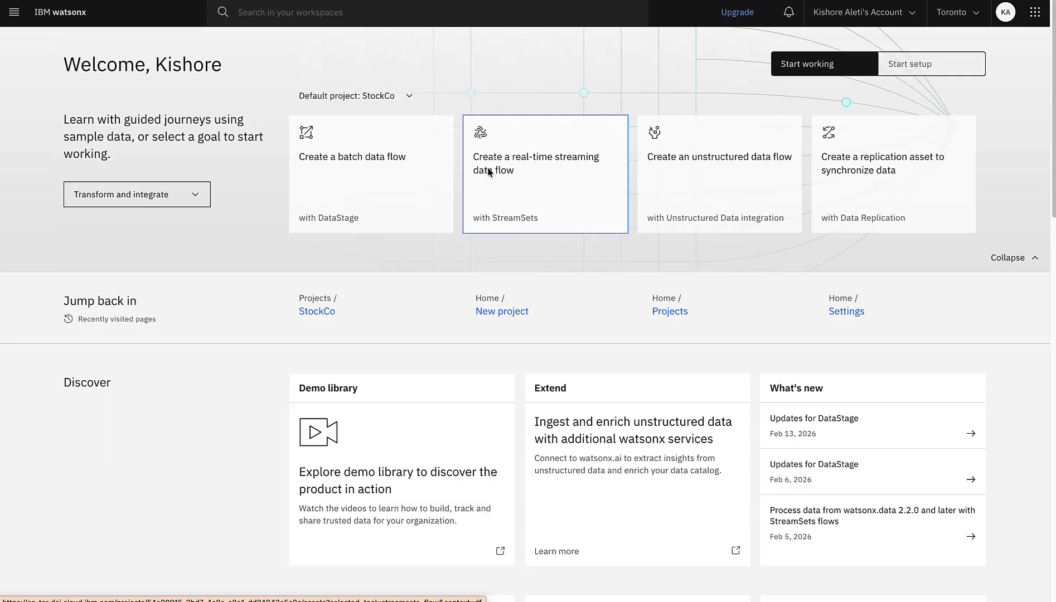